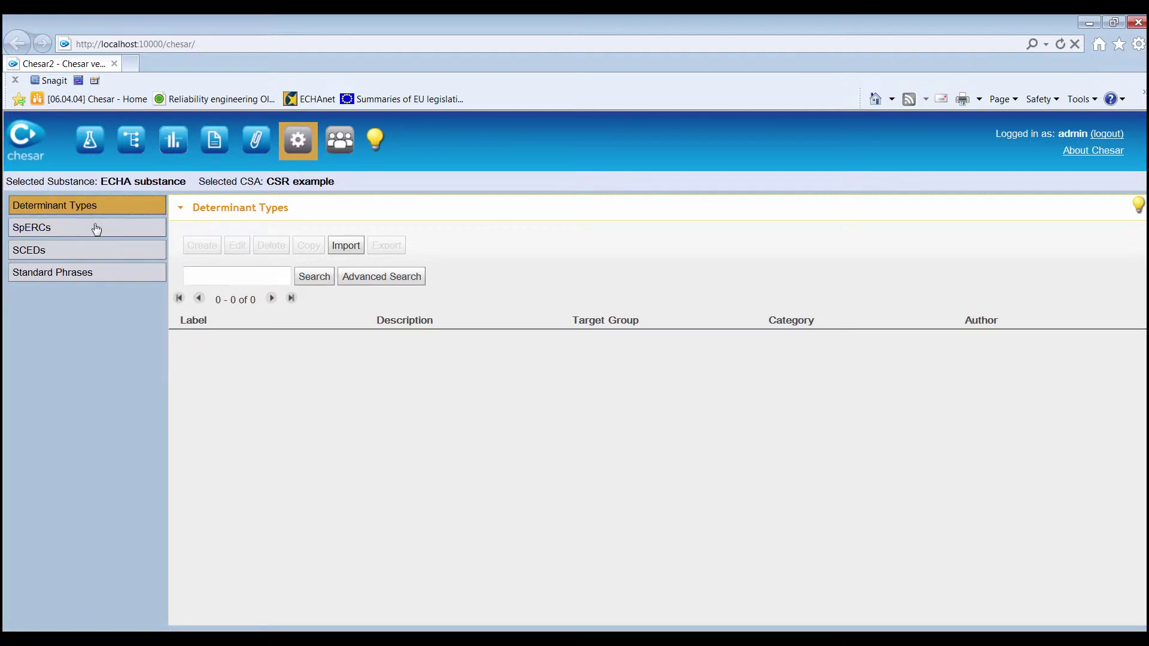
Import the NEW_-phrase-catalogue file into the Standard Phrases library.
{"action": "left_click", "coordinate": [97, 231]}
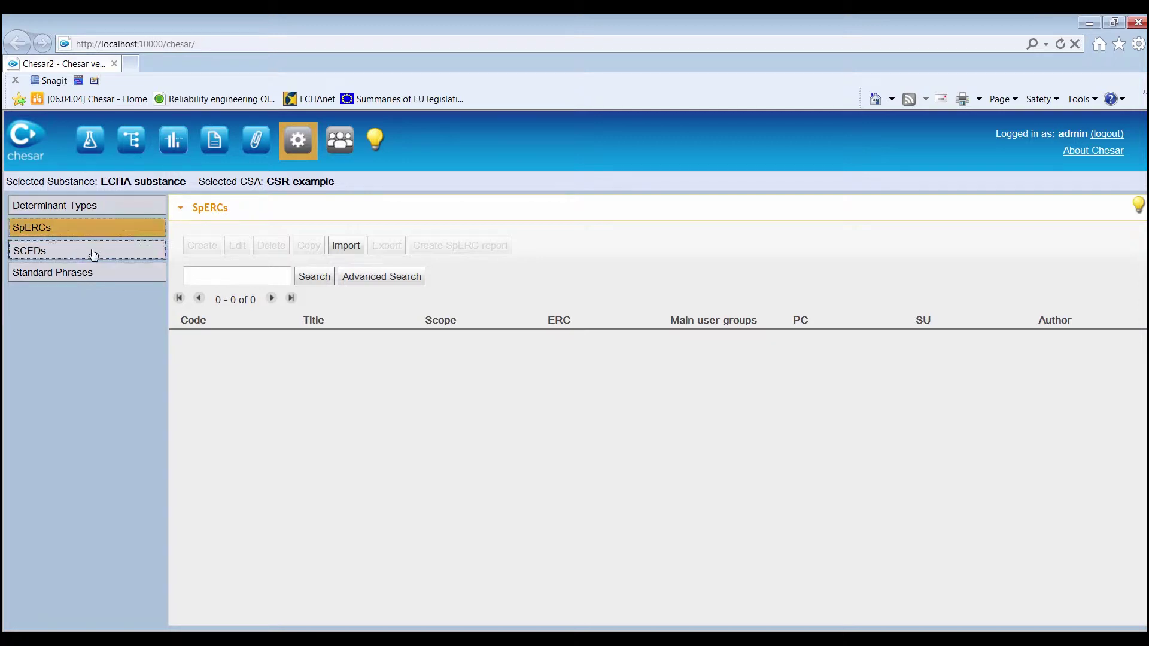
{"action": "left_click", "coordinate": [94, 255]}
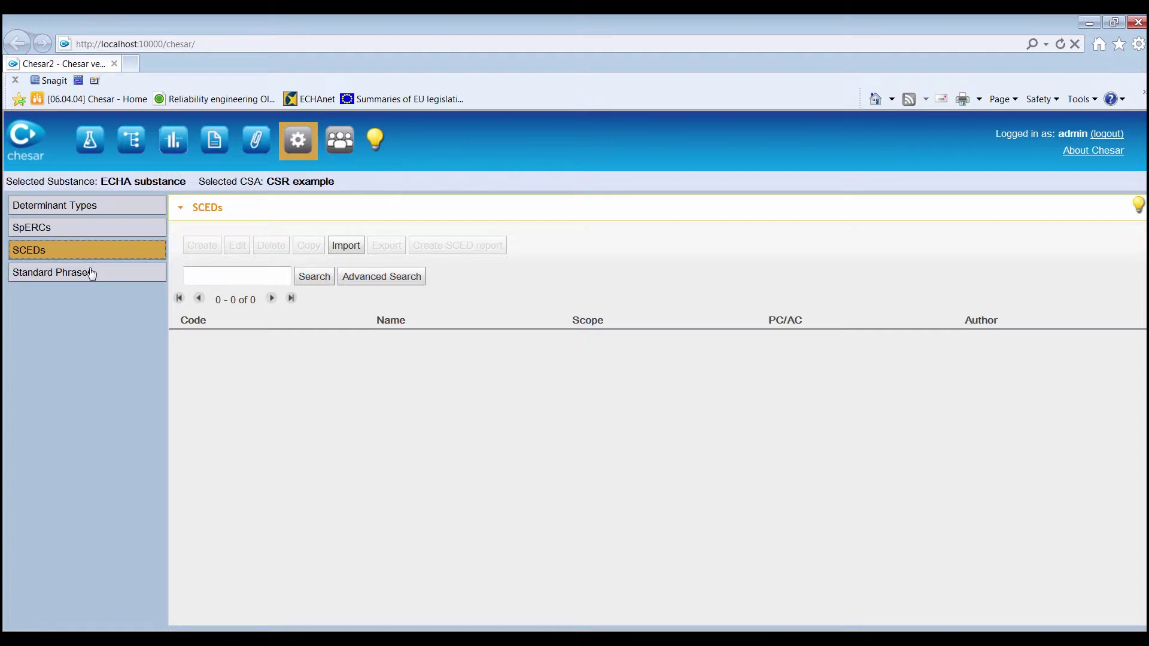
{"action": "left_click", "coordinate": [88, 273]}
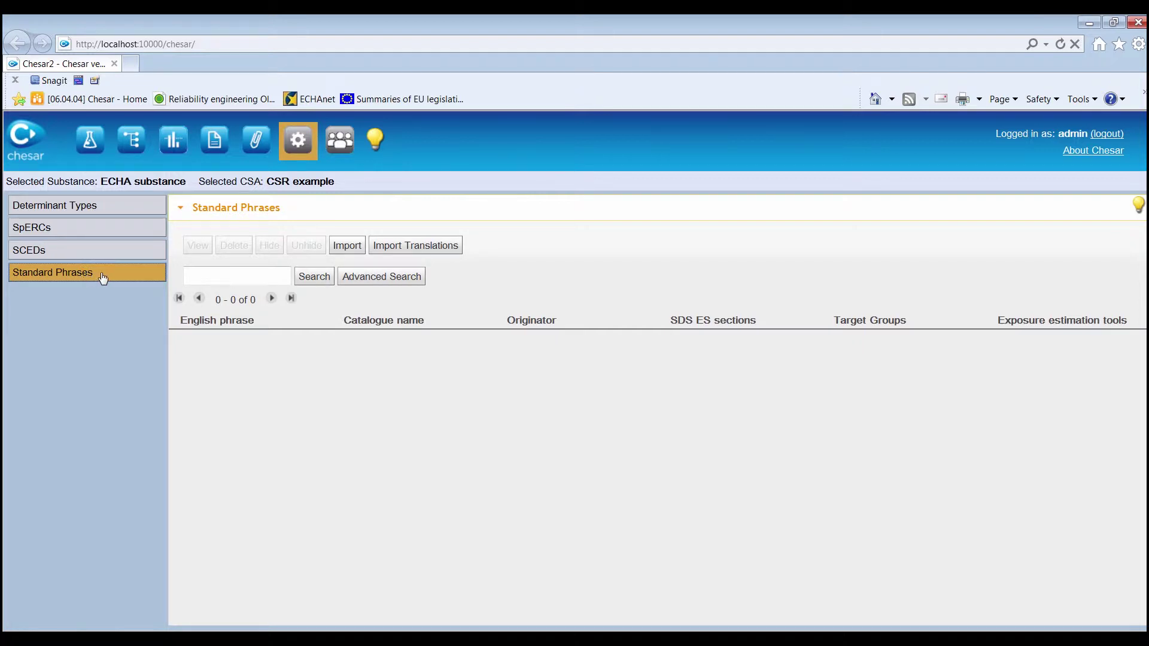
{"action": "left_click", "coordinate": [347, 246]}
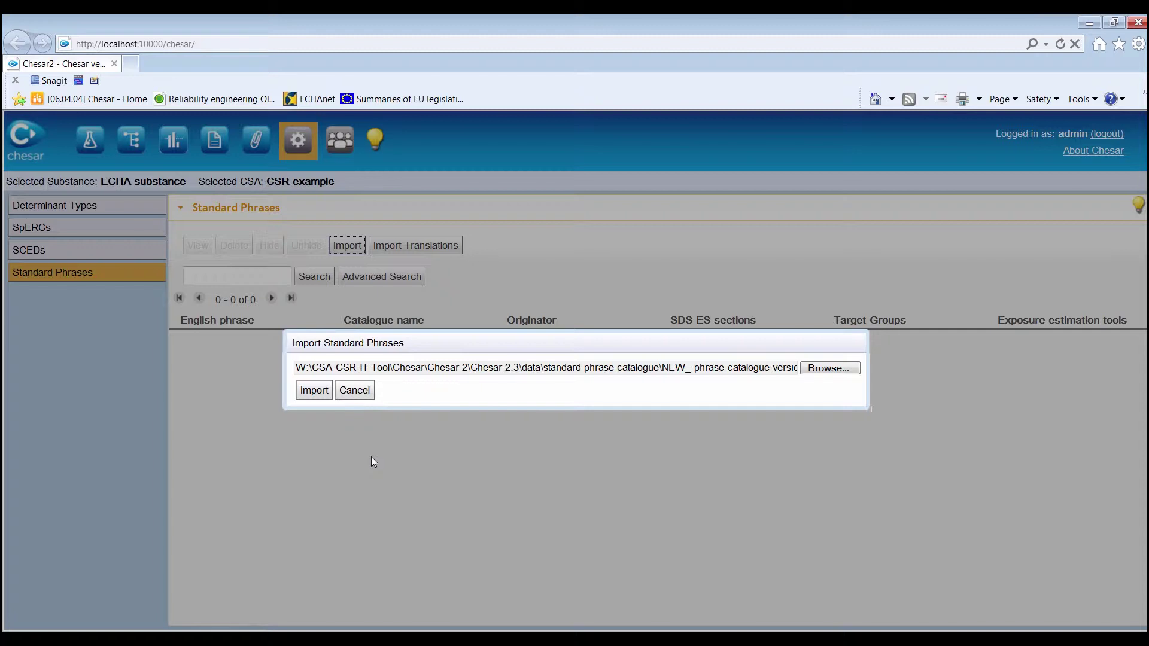
{"action": "left_click", "coordinate": [314, 390]}
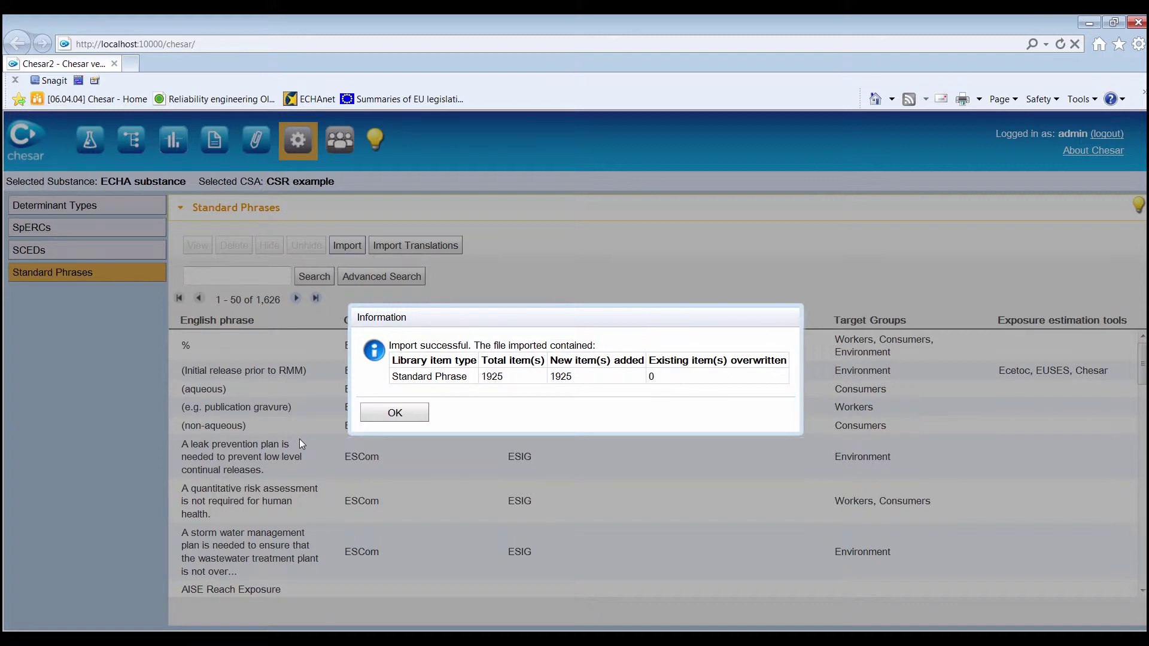
{"action": "left_click", "coordinate": [394, 412]}
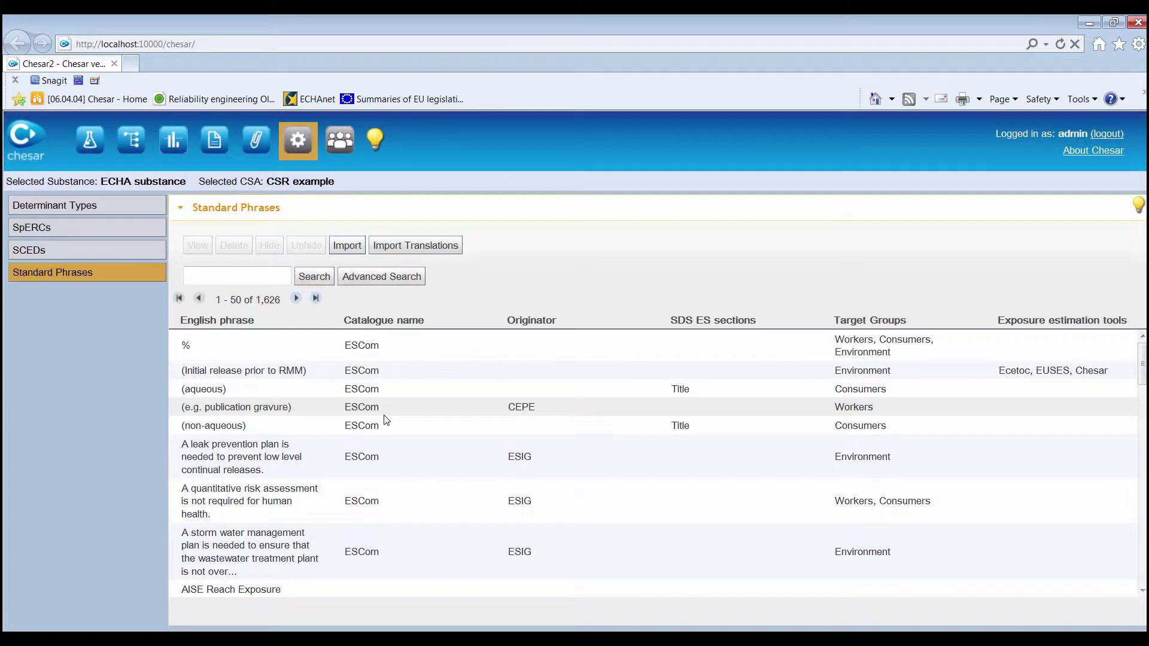
Search the standard phrases for "waste%release".
{"action": "left_click", "coordinate": [255, 282]}
{"action": "type", "text": "waste"}
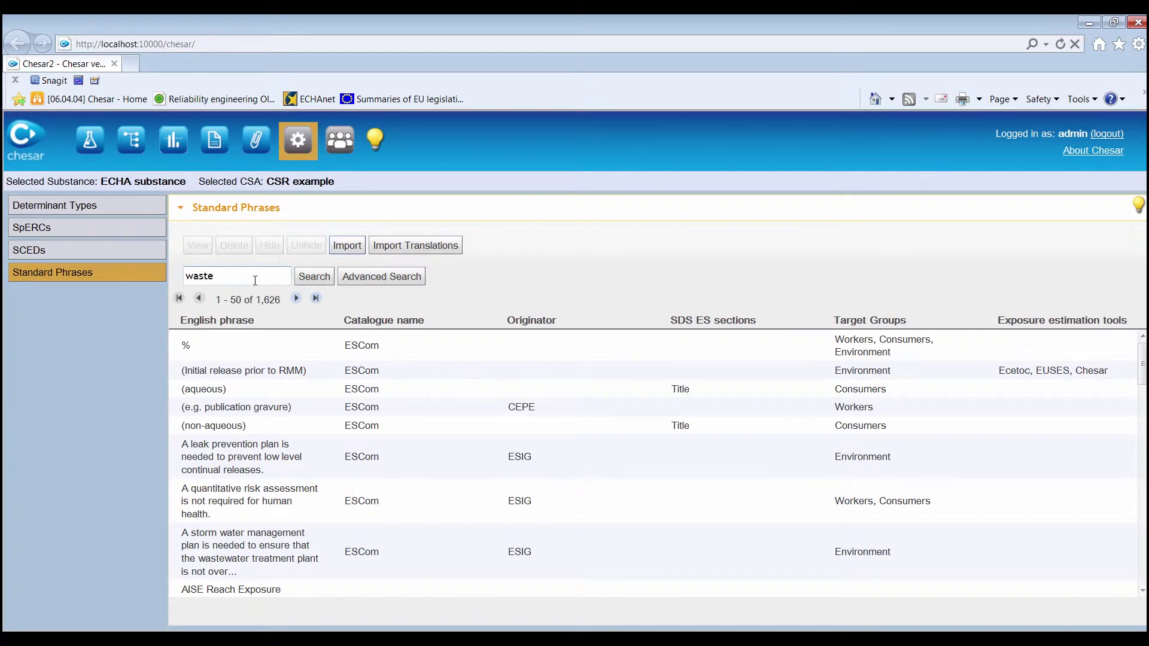
{"action": "left_click_drag", "start_coordinate": [255, 282], "coordinate": [196, 278]}
{"action": "key", "text": "BackSpace"}
{"action": "left_click", "coordinate": [314, 280]}
{"action": "left_click", "coordinate": [272, 278]}
{"action": "type", "text": "waste%release"}
{"action": "left_click", "coordinate": [319, 281]}
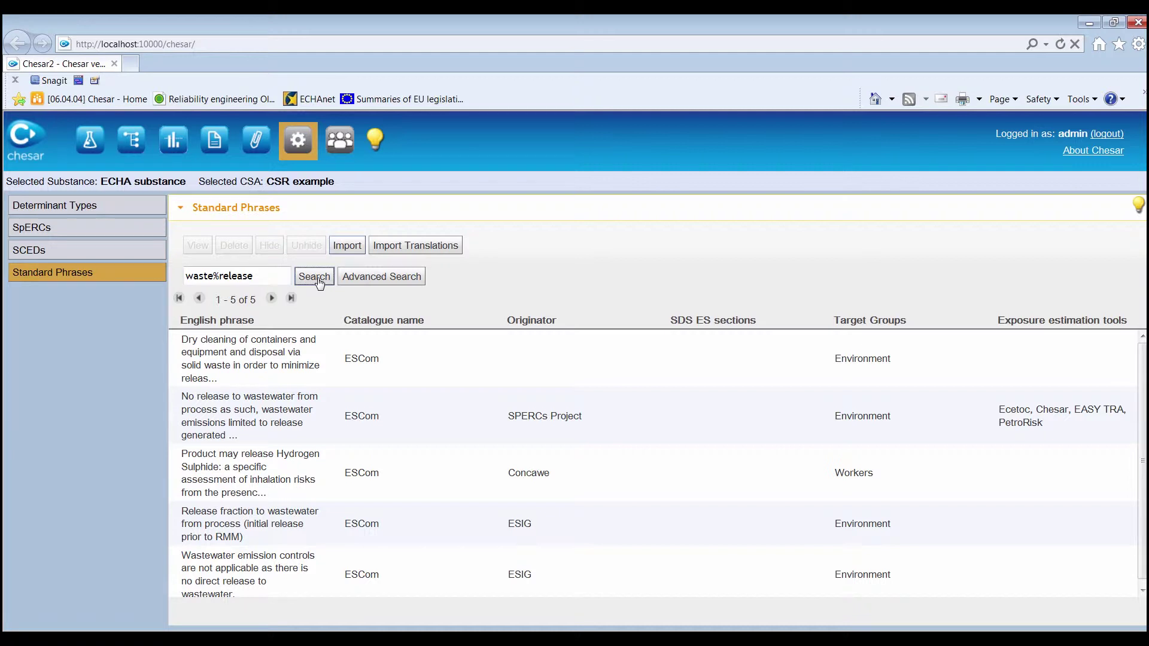
Examine the Obsolete and Hidden filter options in the Standard Phrases advanced search, leaving both at No, and close it without searching.
{"action": "left_click", "coordinate": [352, 277]}
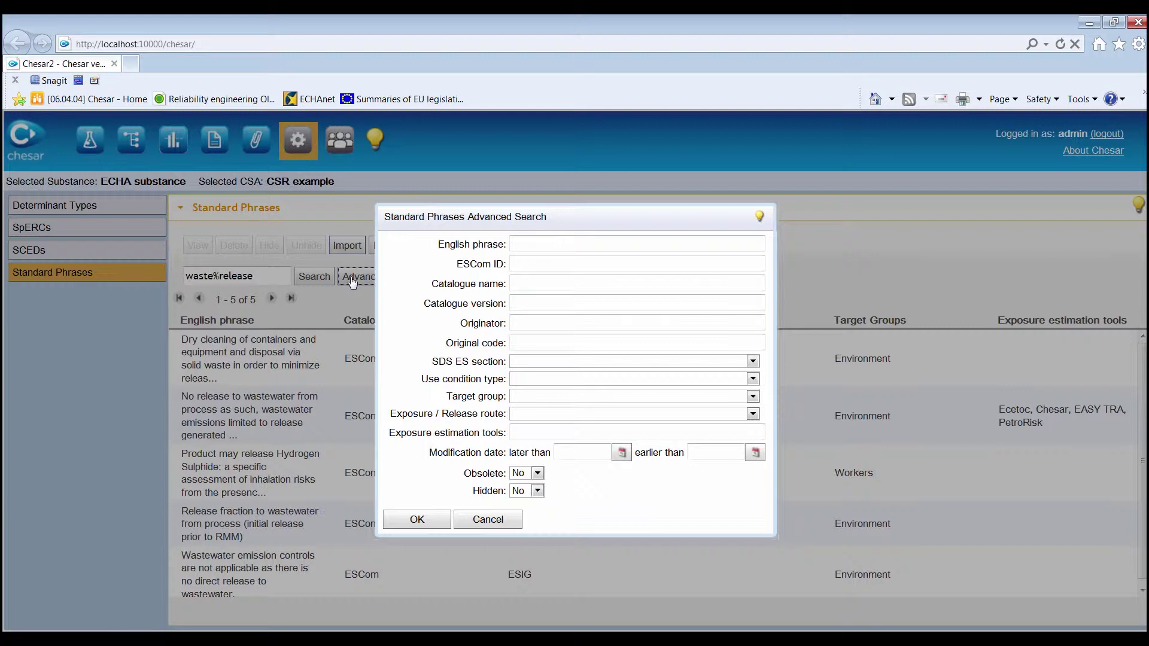
{"action": "left_click", "coordinate": [538, 474]}
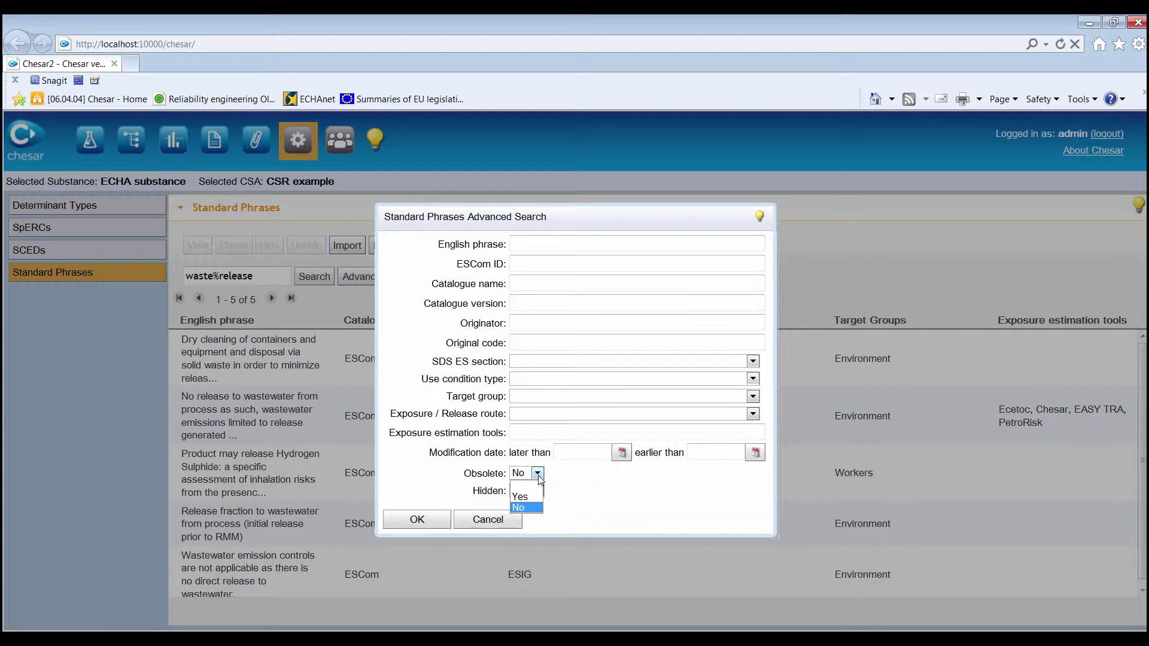
{"action": "left_click", "coordinate": [537, 476]}
{"action": "left_click", "coordinate": [539, 492]}
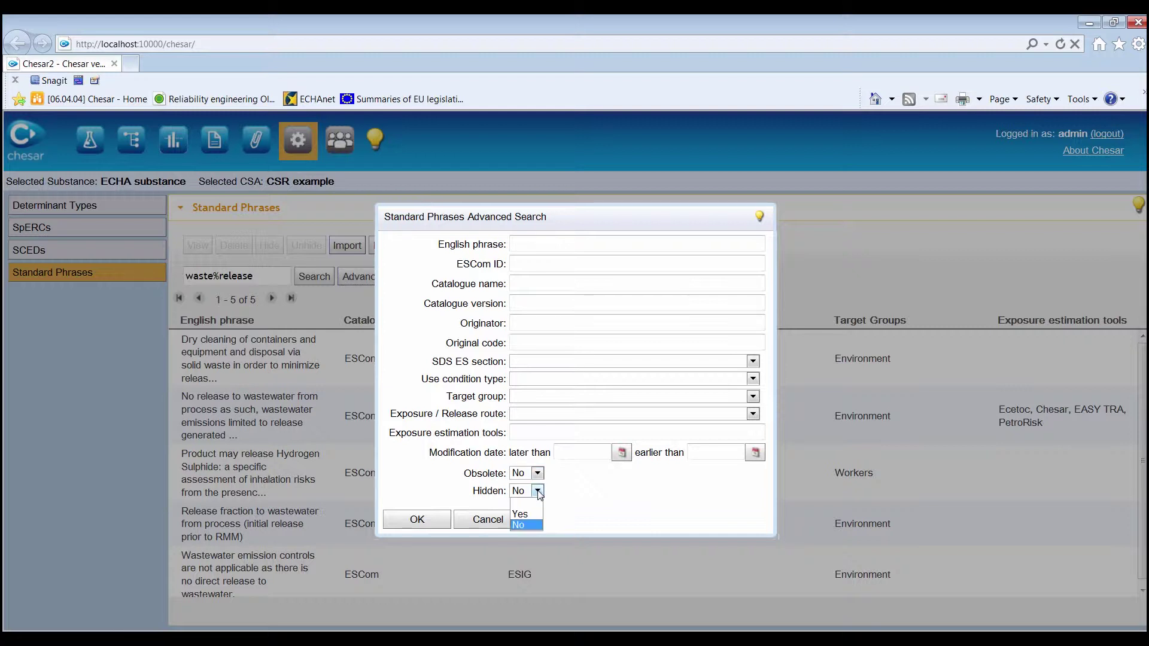
{"action": "left_click", "coordinate": [539, 491]}
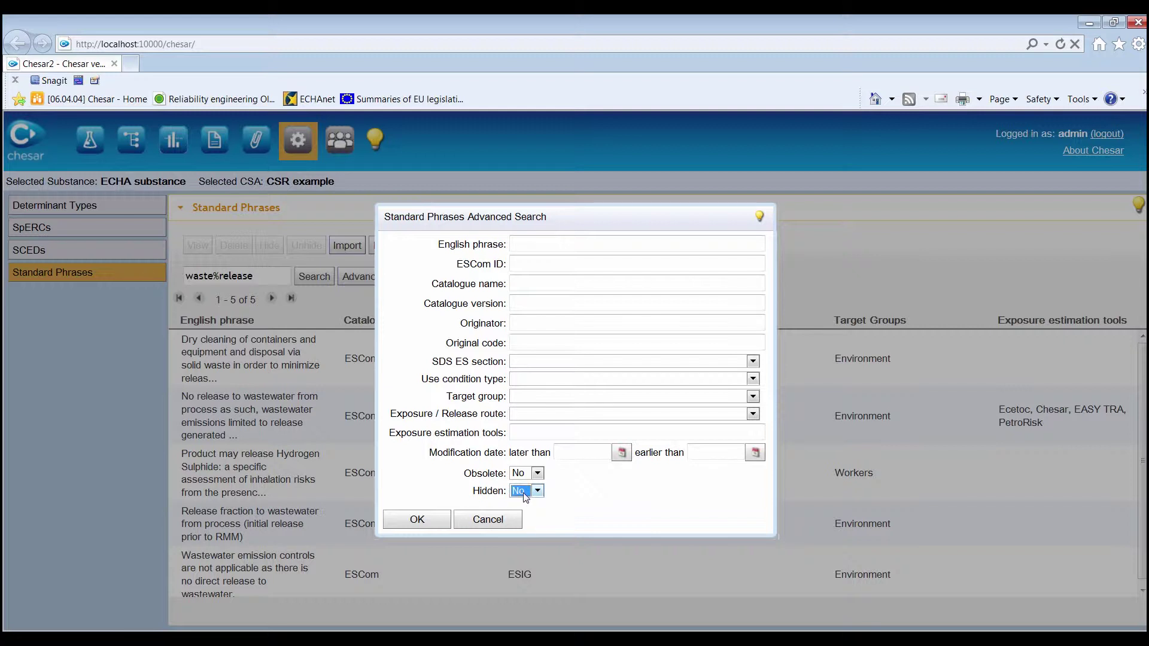
{"action": "left_click", "coordinate": [502, 520]}
List all determinant types and open a new determinant type form with target group Workers and category Quantitative.
{"action": "left_click", "coordinate": [79, 210]}
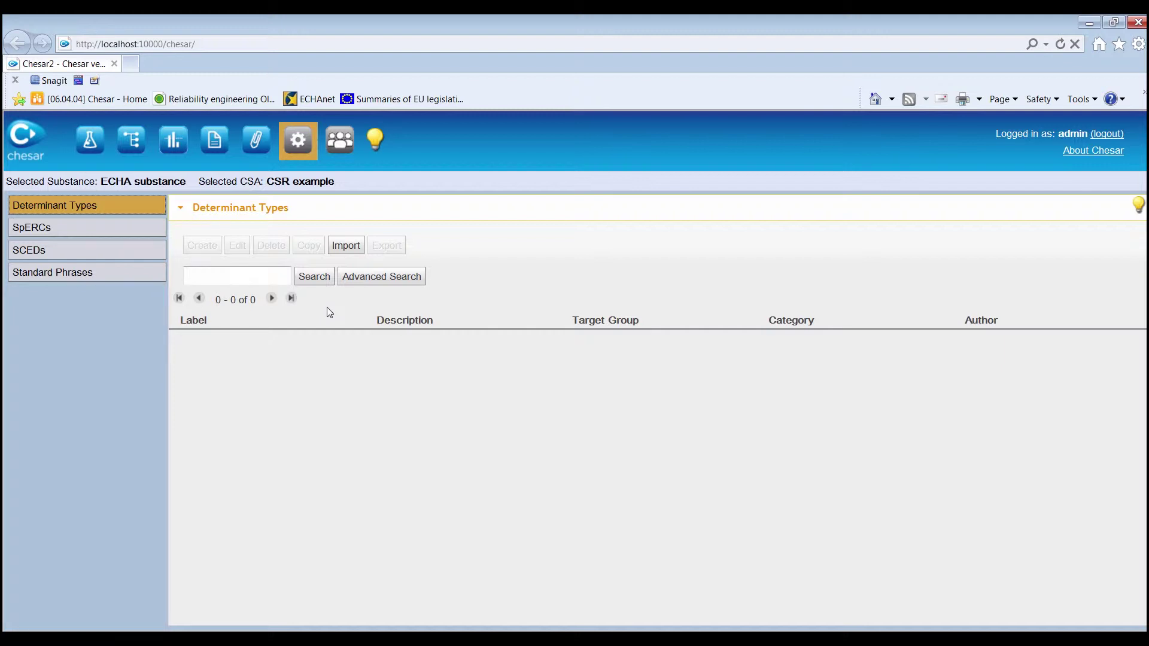
{"action": "left_click", "coordinate": [307, 281]}
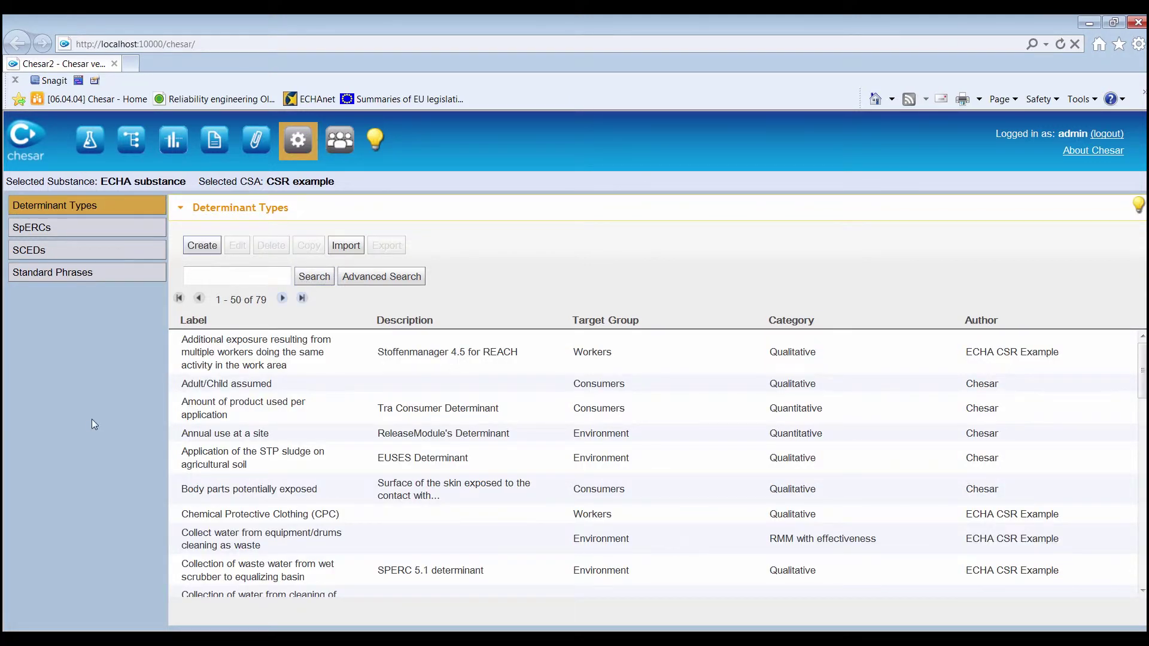
{"action": "left_click", "coordinate": [202, 247]}
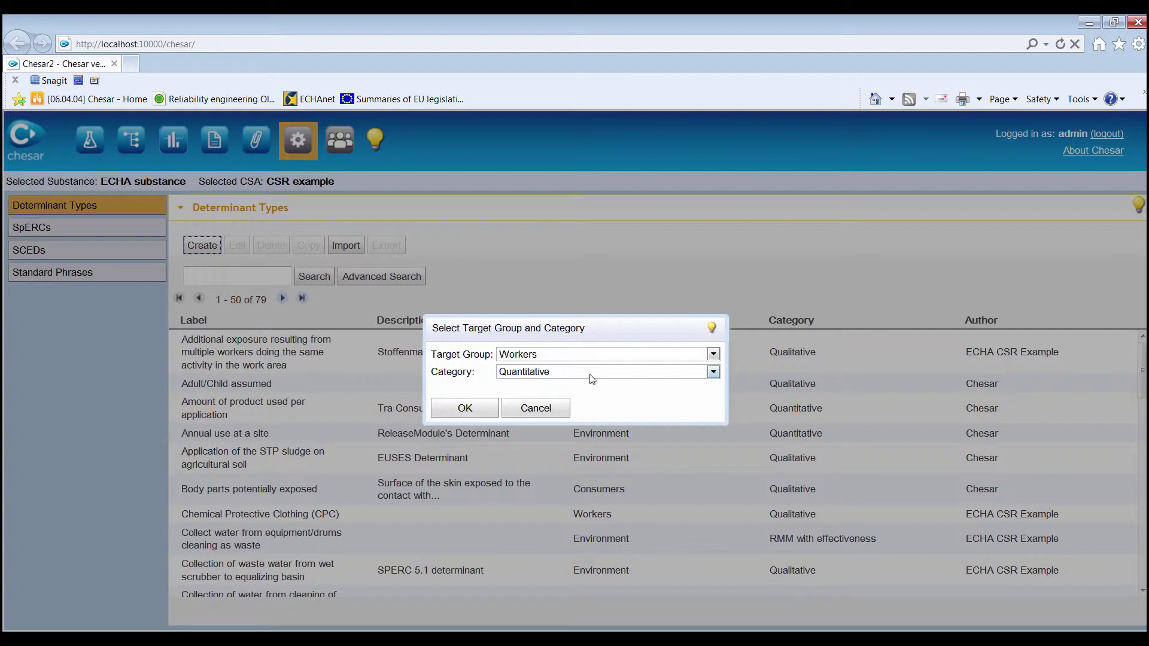
{"action": "left_click", "coordinate": [712, 354]}
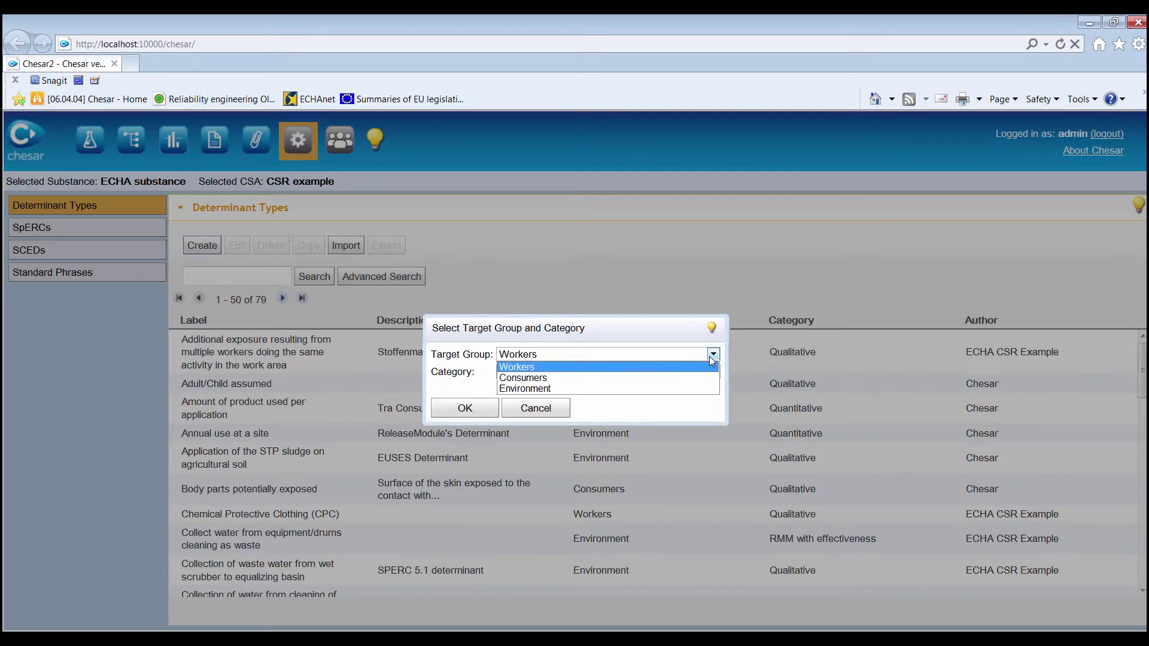
{"action": "left_click", "coordinate": [698, 413]}
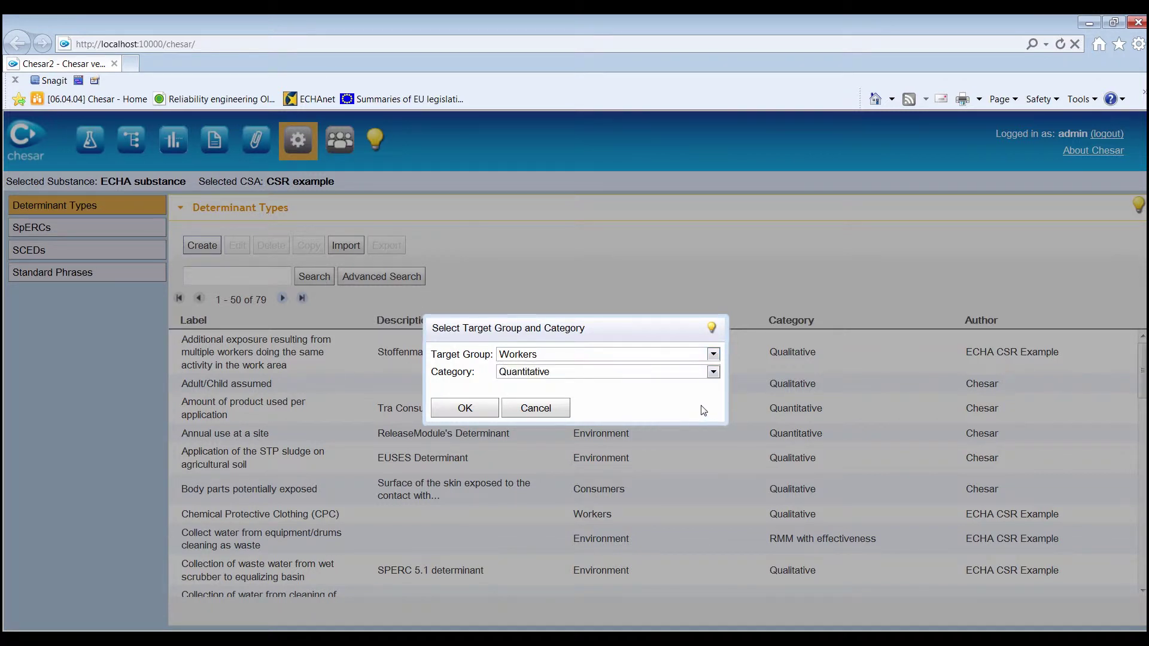
{"action": "left_click", "coordinate": [714, 373]}
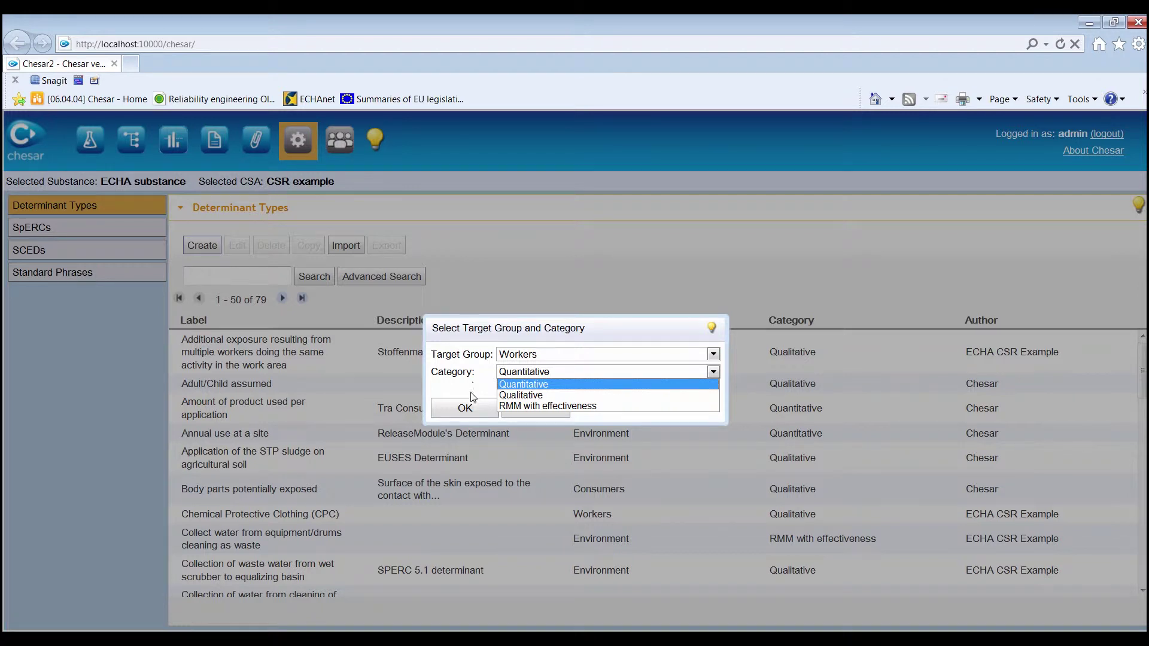
{"action": "left_click", "coordinate": [470, 409]}
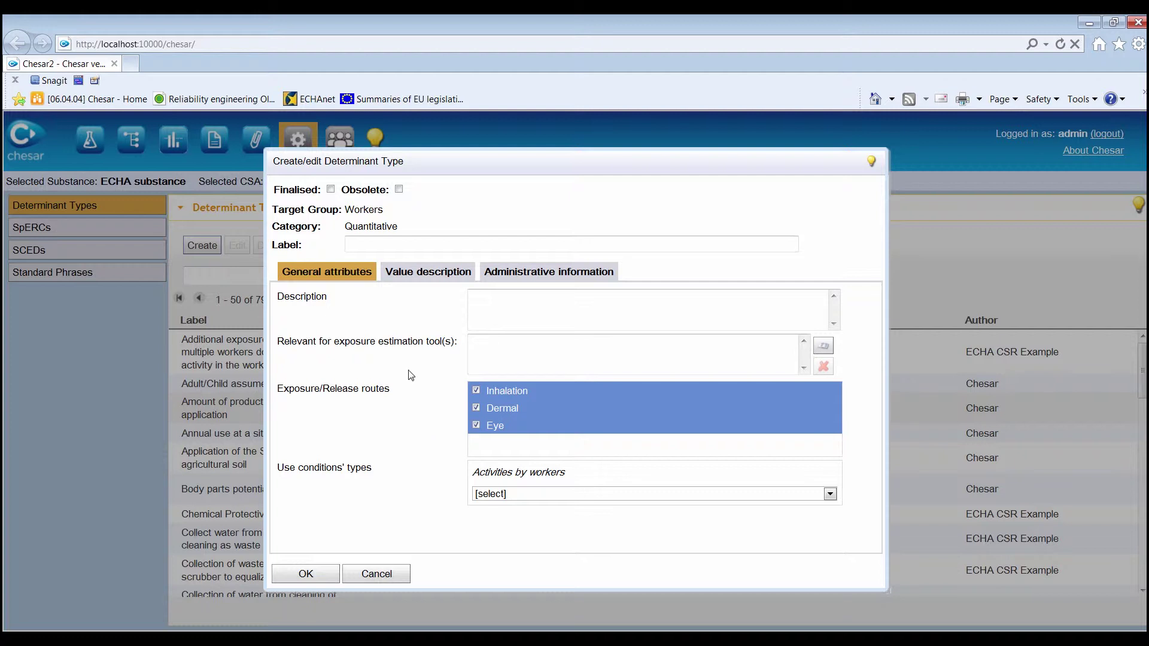
Review the general attributes, value description and administrative information of the new Workers determinant type, and close the form without saving.
{"action": "left_click", "coordinate": [390, 245]}
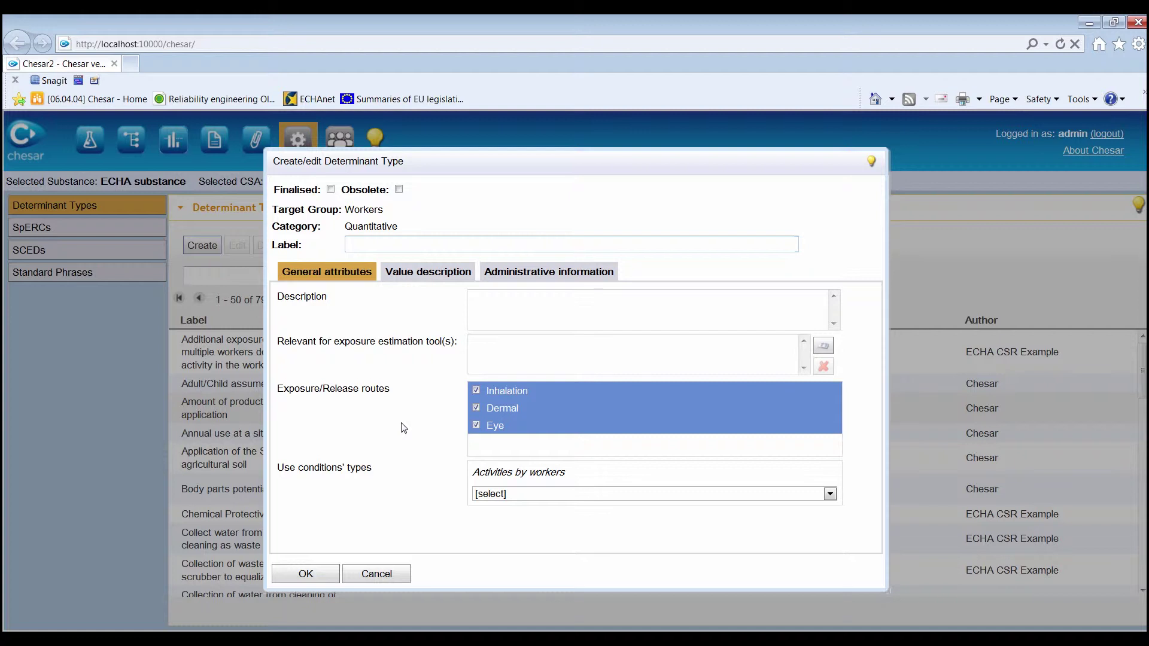
{"action": "left_click", "coordinate": [414, 279]}
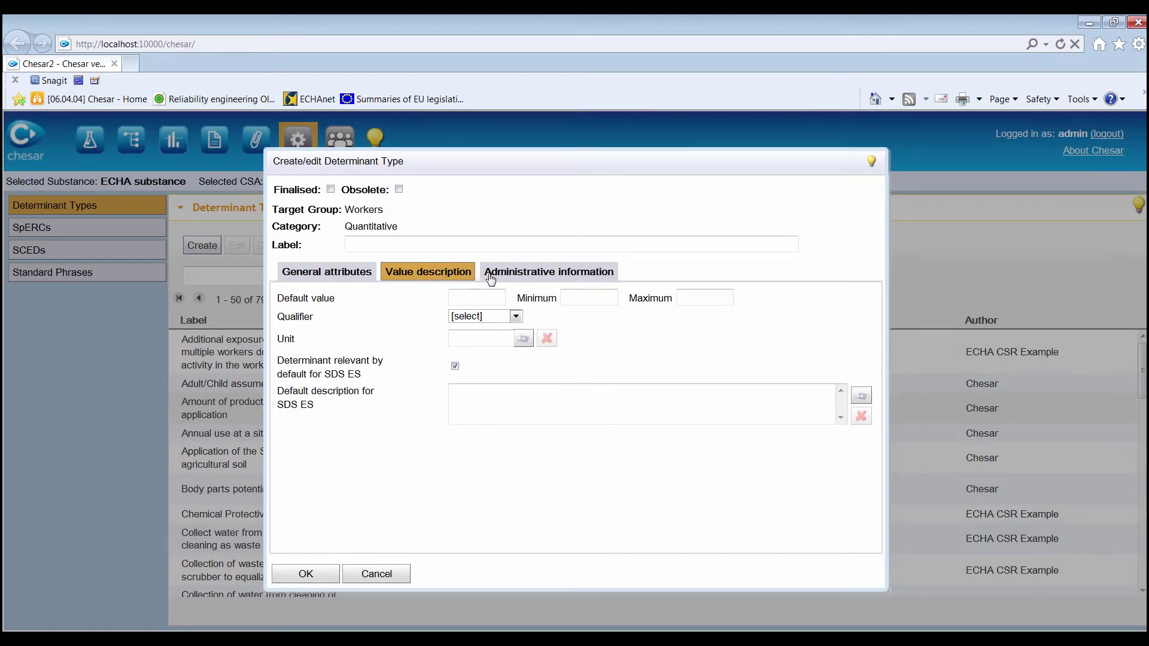
{"action": "left_click", "coordinate": [540, 280]}
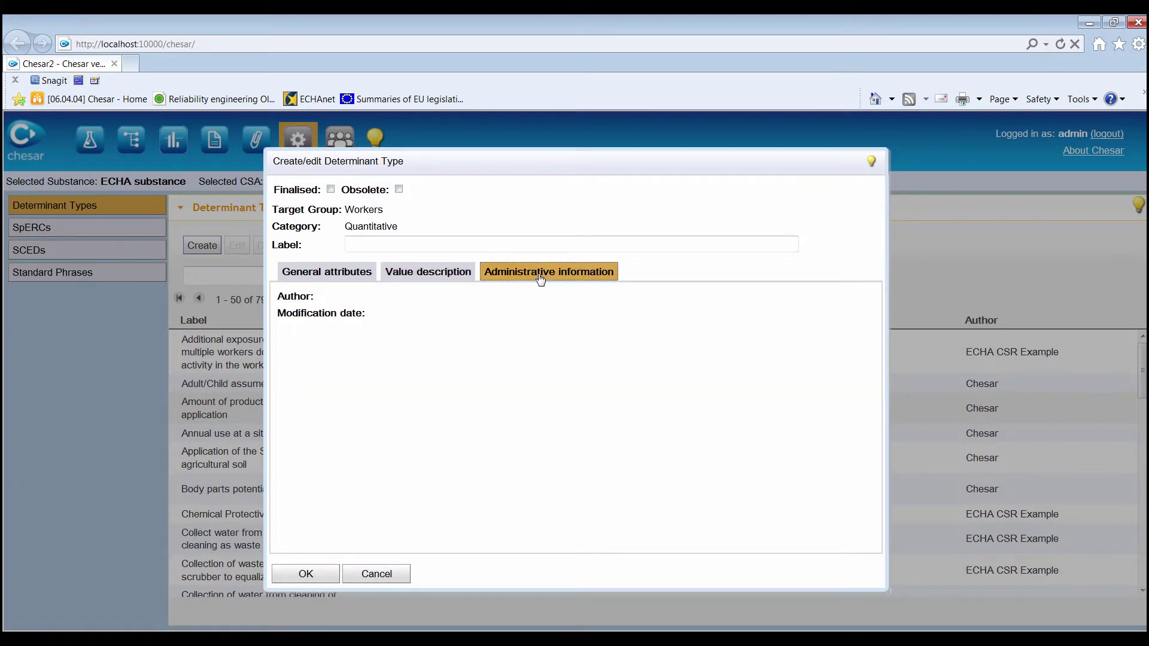
{"action": "left_click", "coordinate": [325, 274]}
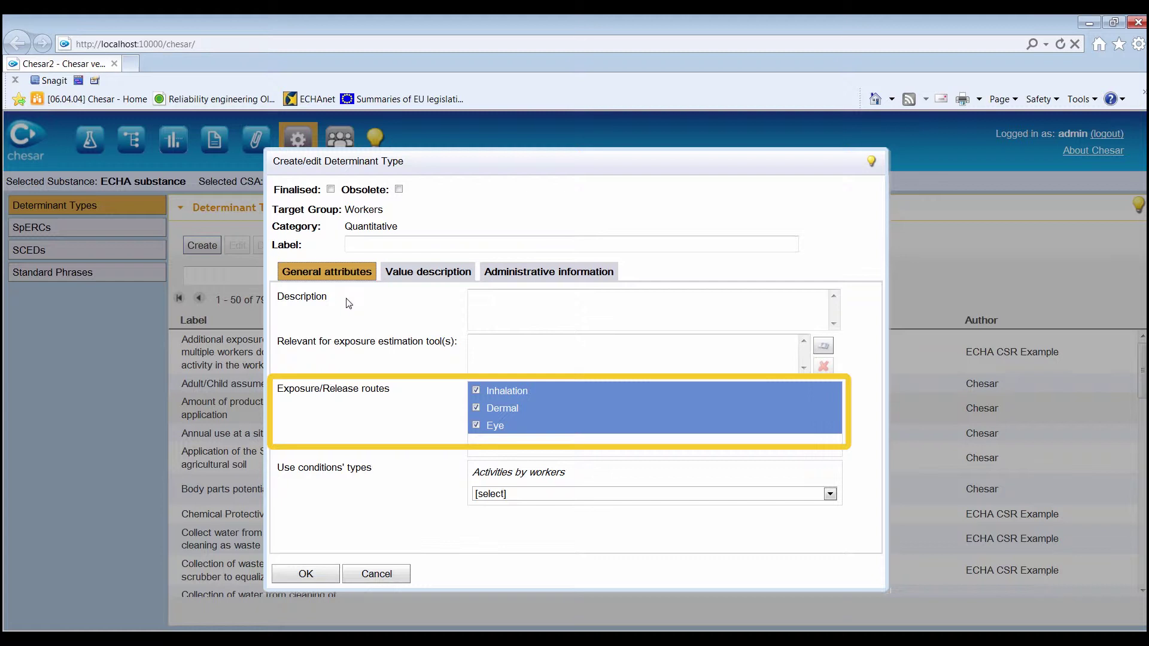
{"action": "left_click", "coordinate": [375, 574]}
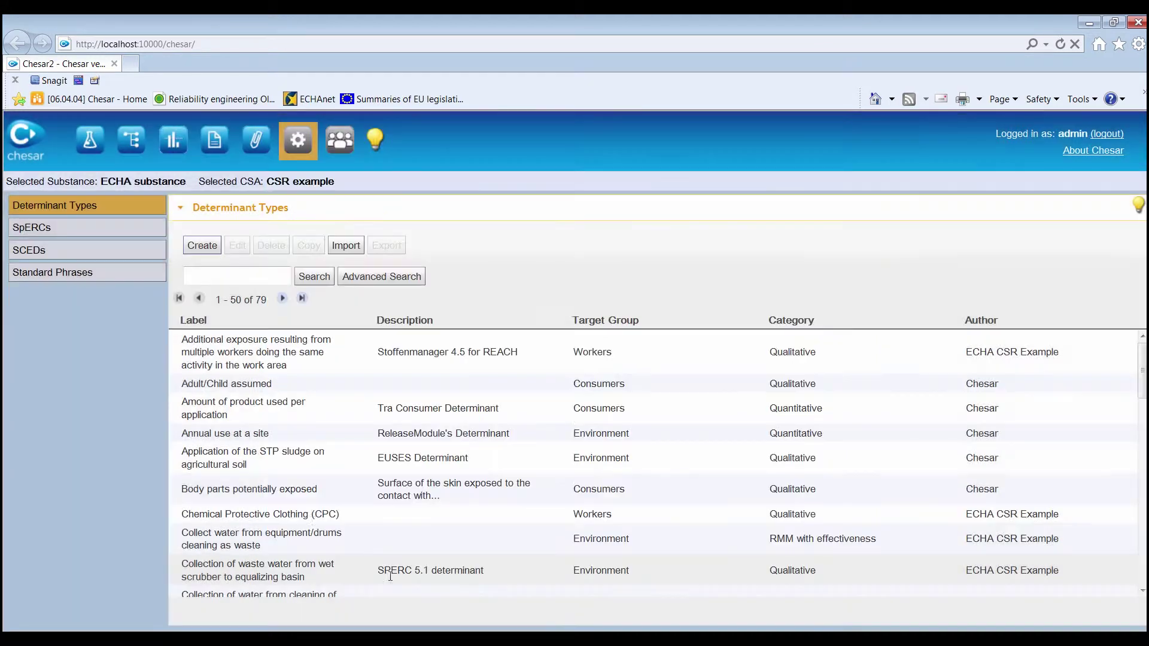
Open a new Quantitative determinant type form for Consumers to examine its exposure/release routes, and close it without saving.
{"action": "left_click", "coordinate": [206, 247]}
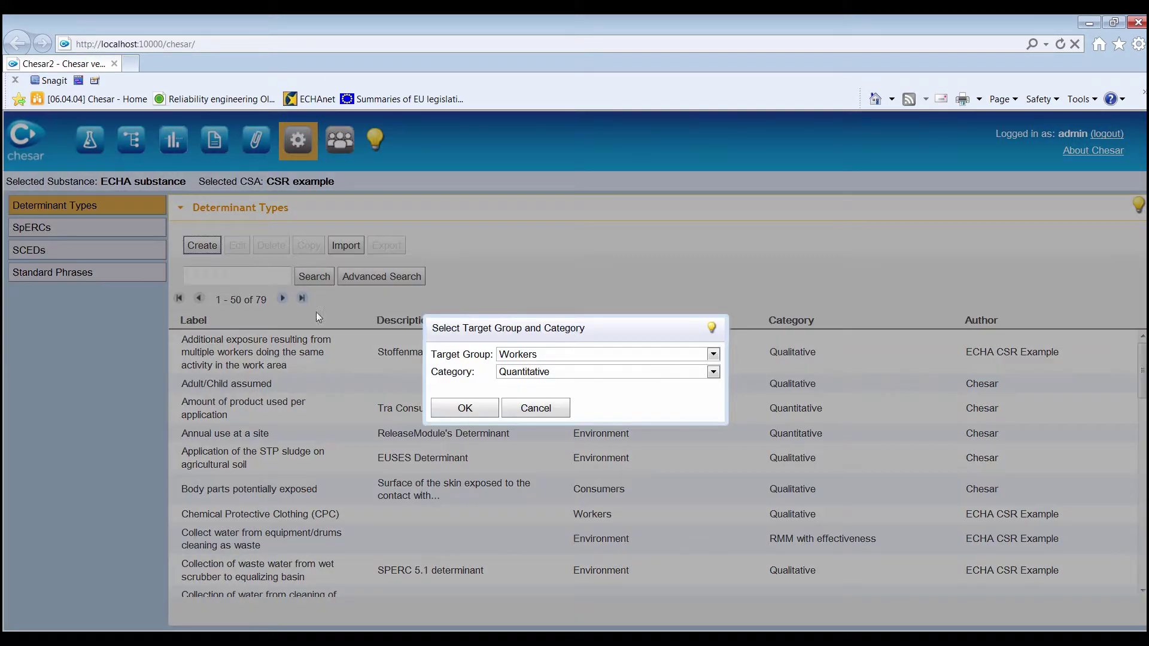
{"action": "left_click", "coordinate": [714, 354]}
{"action": "left_click", "coordinate": [520, 375]}
{"action": "left_click", "coordinate": [471, 410]}
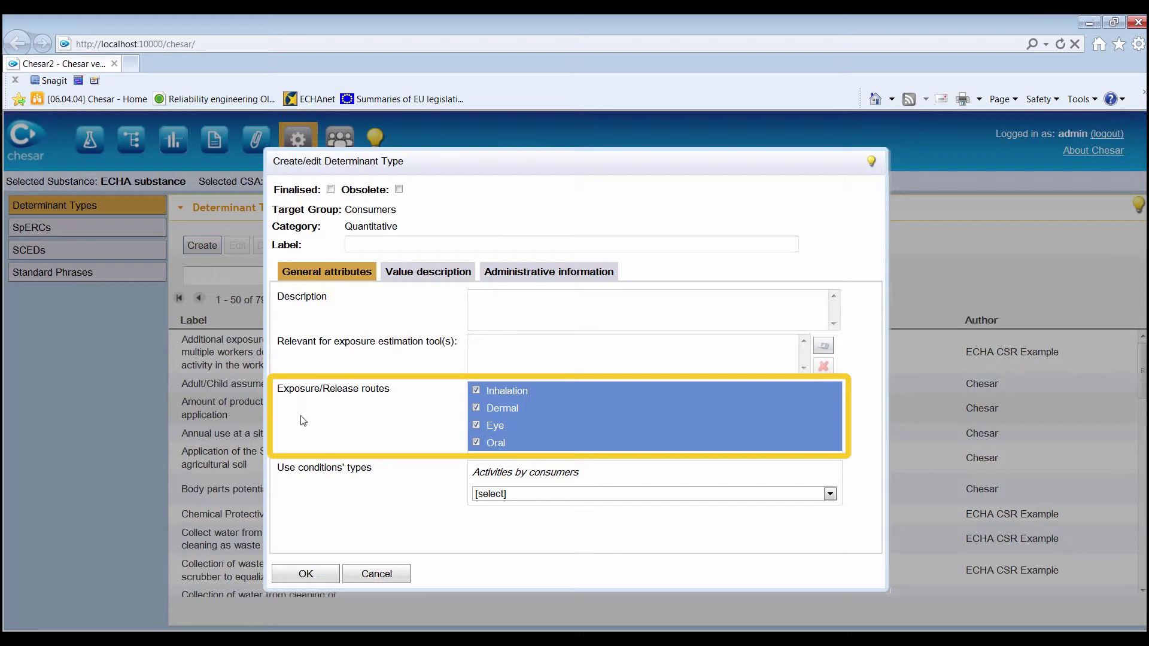
{"action": "left_click", "coordinate": [386, 572]}
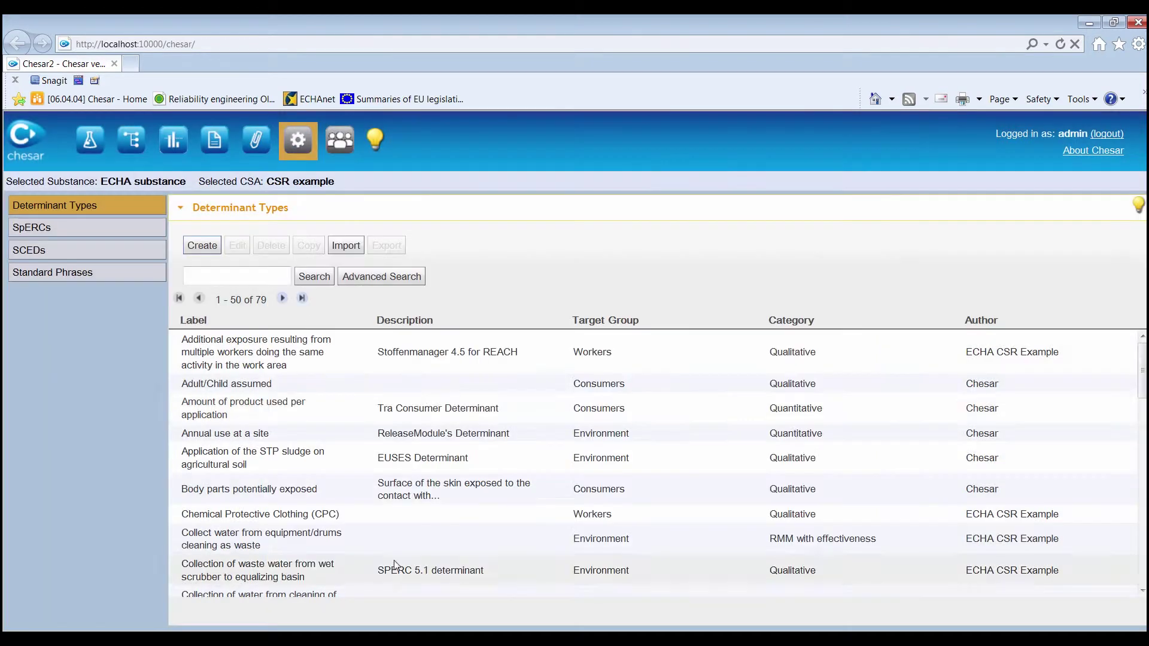
Open a new Quantitative determinant type form for Environment and examine the use condition types offered for worker and consumer activities.
{"action": "left_click", "coordinate": [203, 247]}
{"action": "left_click", "coordinate": [714, 355]}
{"action": "left_click", "coordinate": [676, 390]}
{"action": "left_click", "coordinate": [461, 409]}
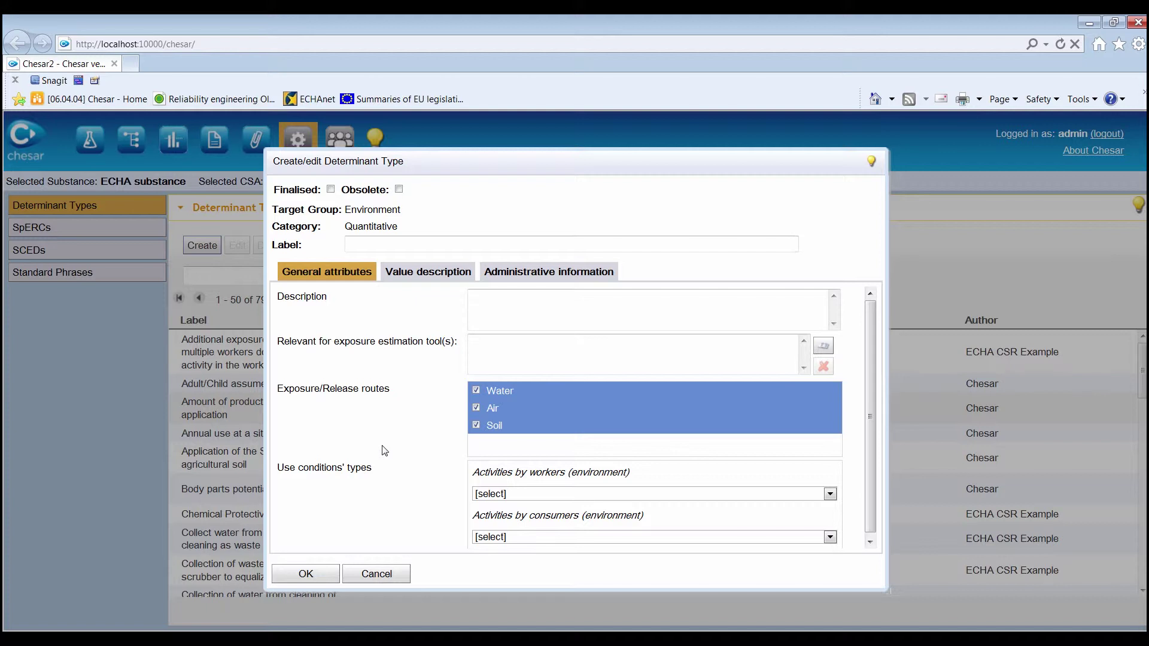
{"action": "left_click", "coordinate": [829, 494]}
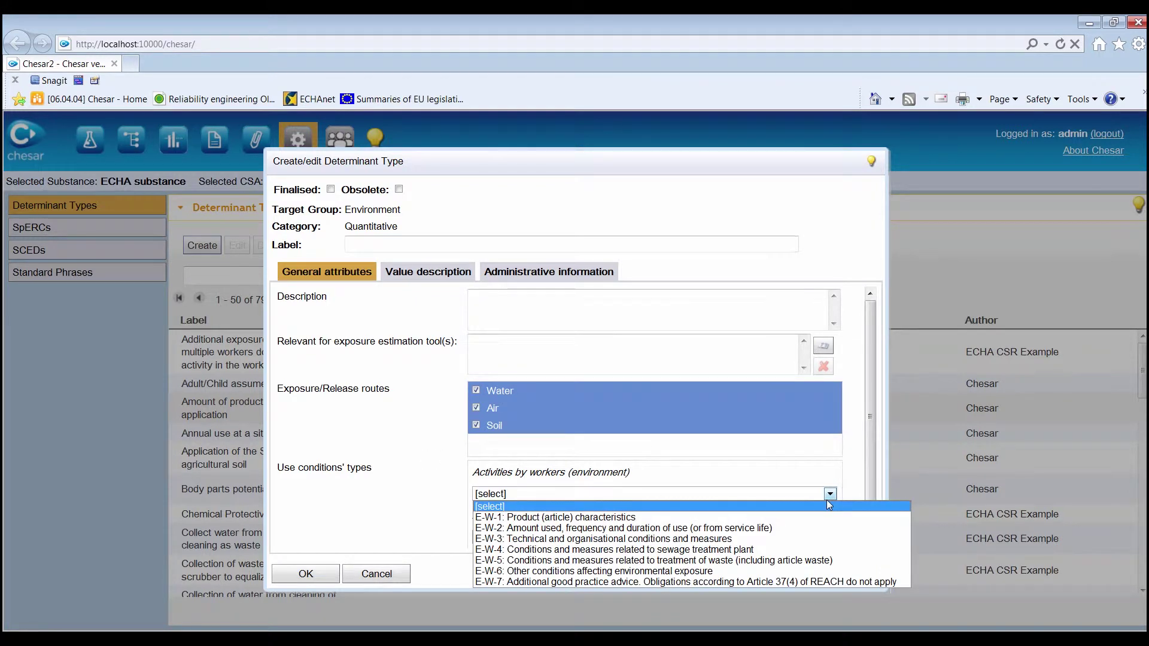
{"action": "left_click", "coordinate": [830, 478]}
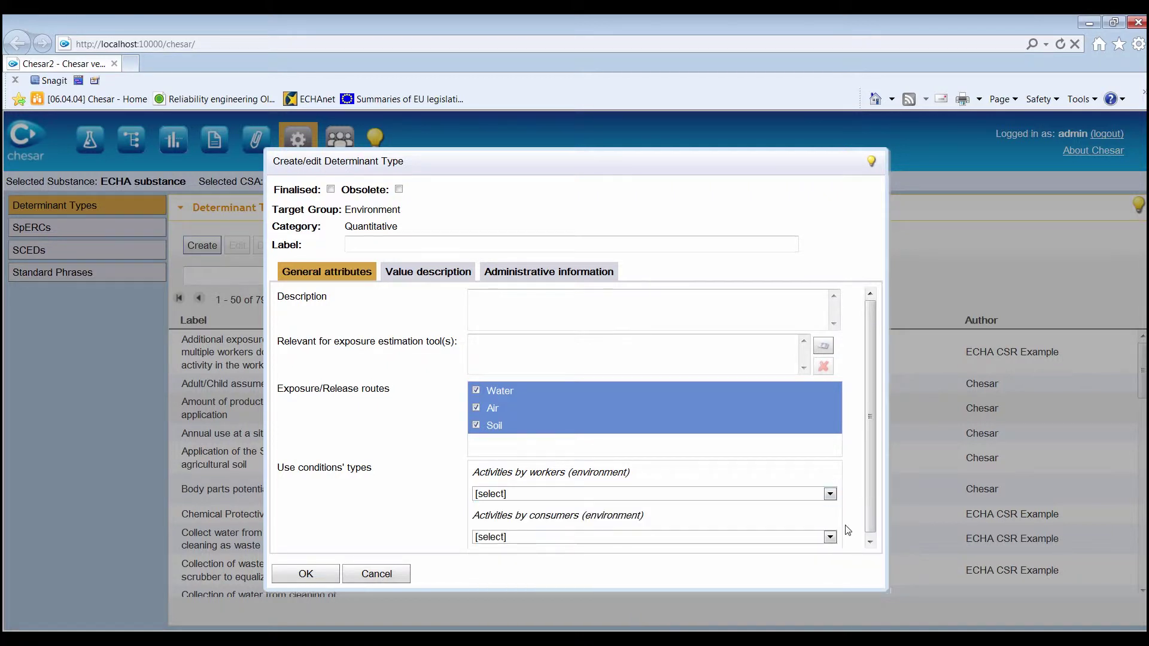
{"action": "left_click", "coordinate": [830, 537]}
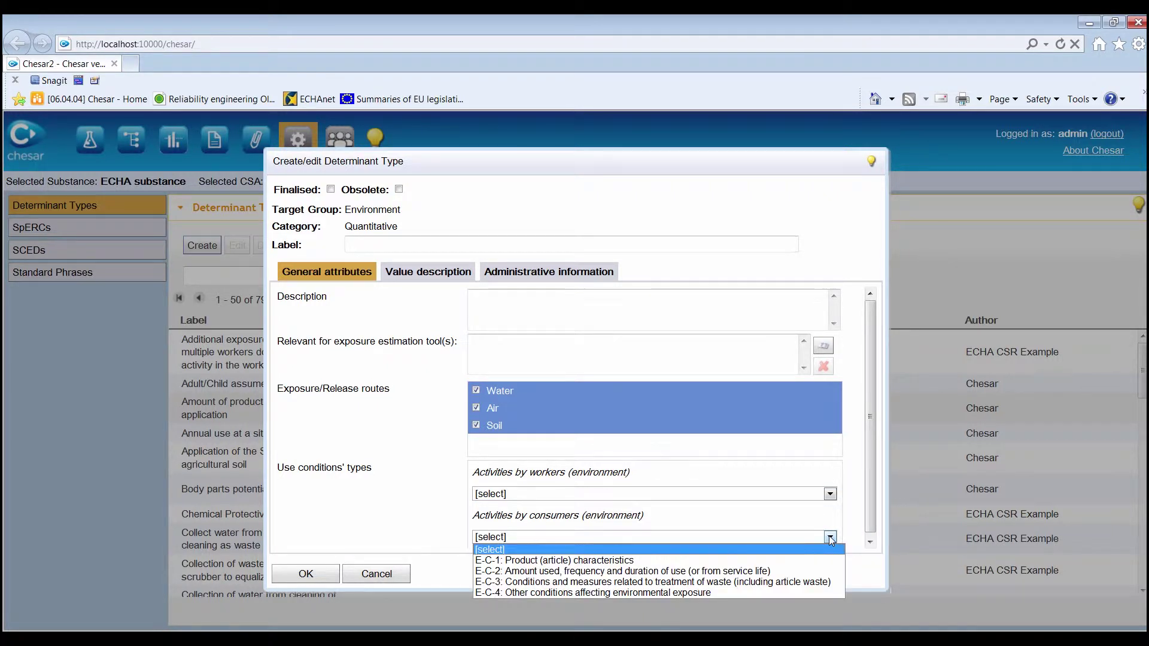
{"action": "left_click", "coordinate": [789, 480]}
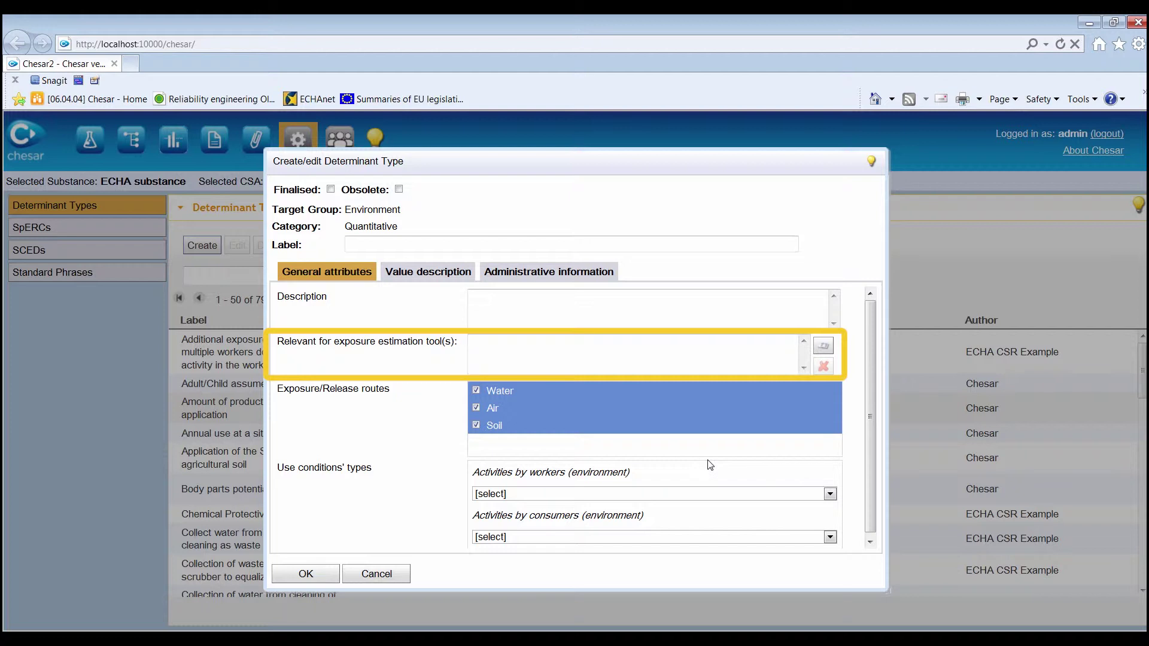
Review the exposure estimation tools field and value description of the new Environment determinant type, and close the form without saving.
{"action": "left_click", "coordinate": [591, 363]}
{"action": "left_click", "coordinate": [585, 355]}
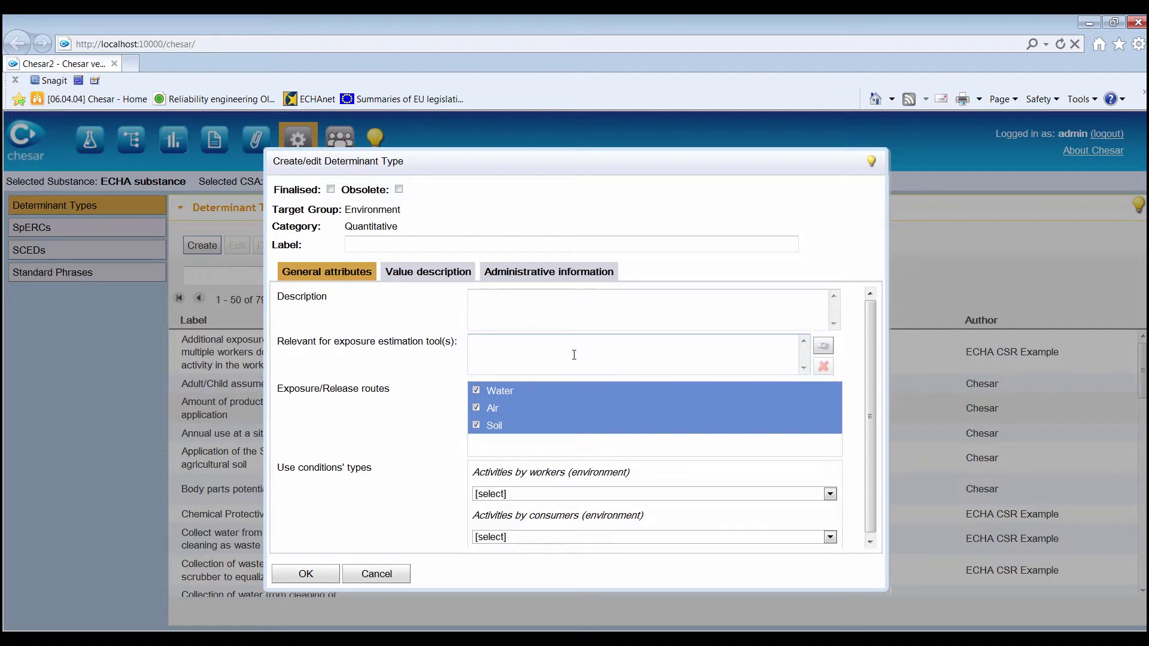
{"action": "left_click", "coordinate": [414, 277]}
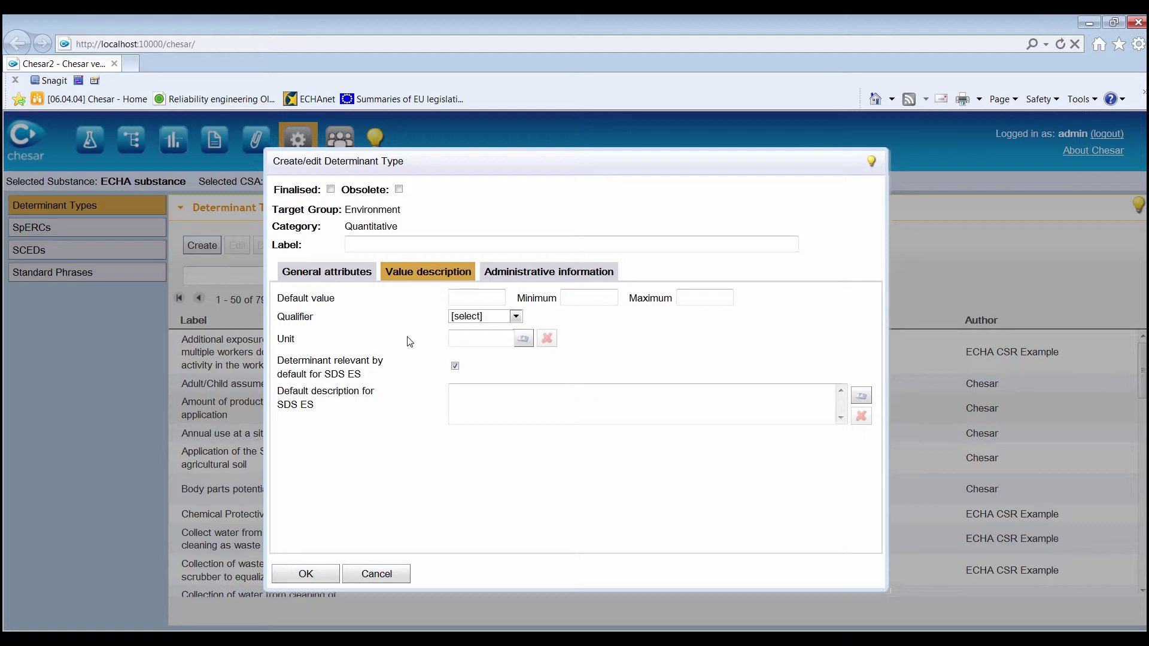
{"action": "key", "text": "Escape"}
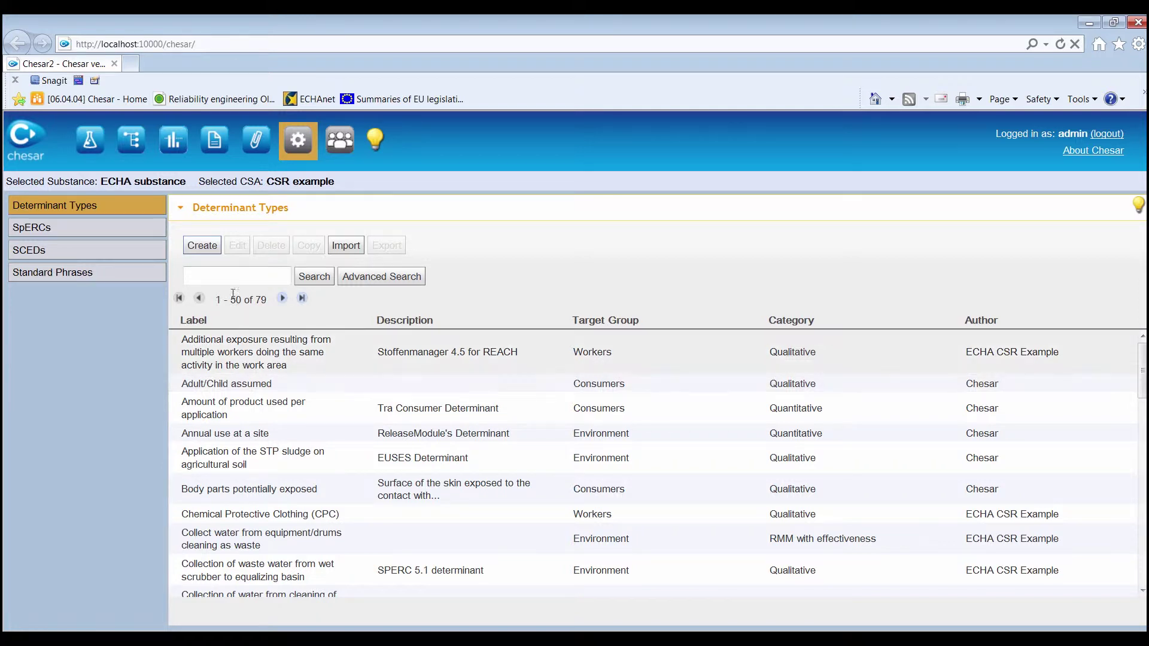
Create a Quantitative determinant type for Consumers labelled "Duration of application" and make it relevant for the exposure estimation tool ConsExpo 4.1.
{"action": "left_click", "coordinate": [217, 250]}
{"action": "left_click", "coordinate": [713, 354]}
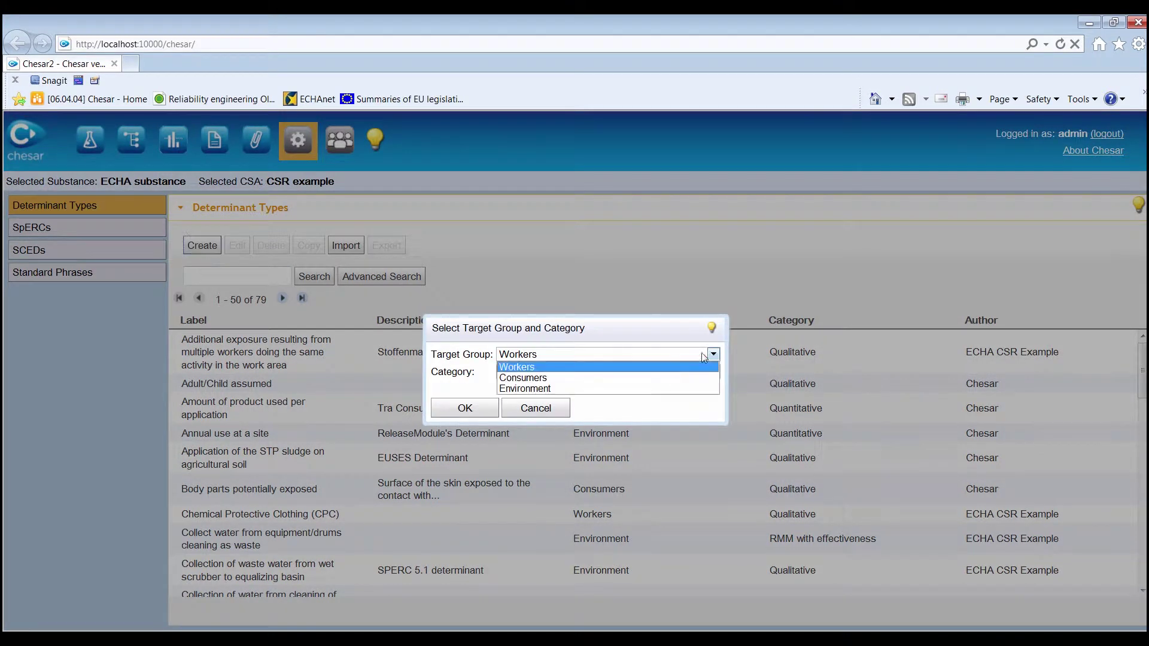
{"action": "left_click", "coordinate": [598, 362]}
{"action": "left_click", "coordinate": [465, 409]}
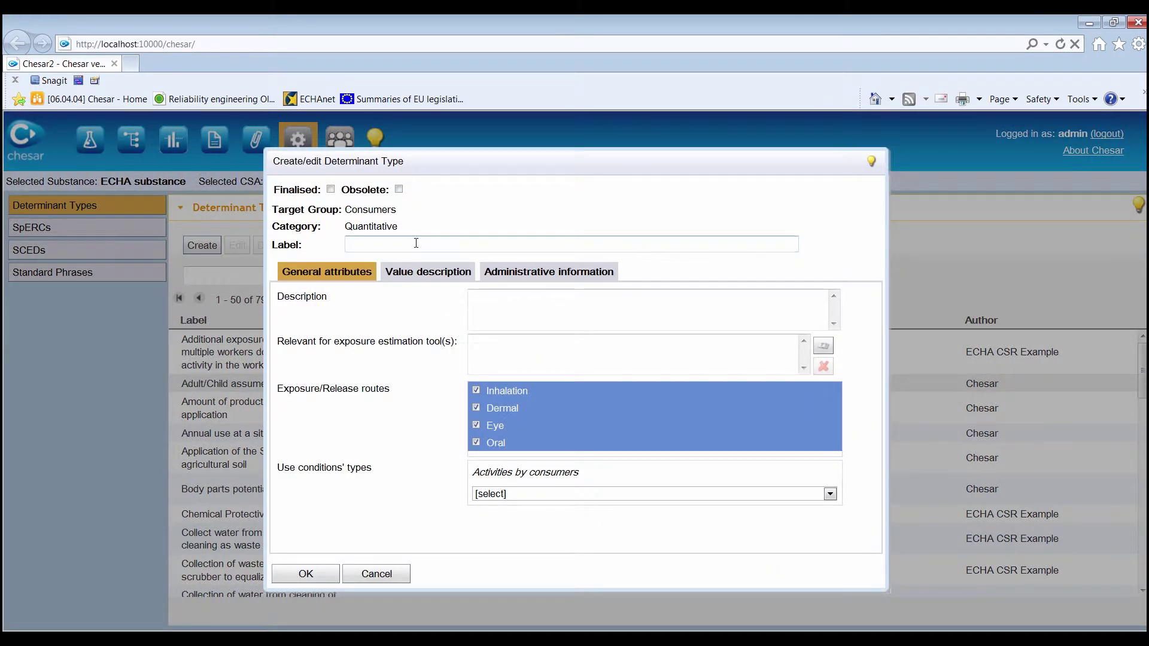
{"action": "type", "text": "Duration of application"}
{"action": "left_click", "coordinate": [479, 340]}
{"action": "type", "text": "ConsExpo 4.1"}
In the value description, set the default value to 500, the minimum to 0 and the maximum to 1440.
{"action": "left_click", "coordinate": [417, 275]}
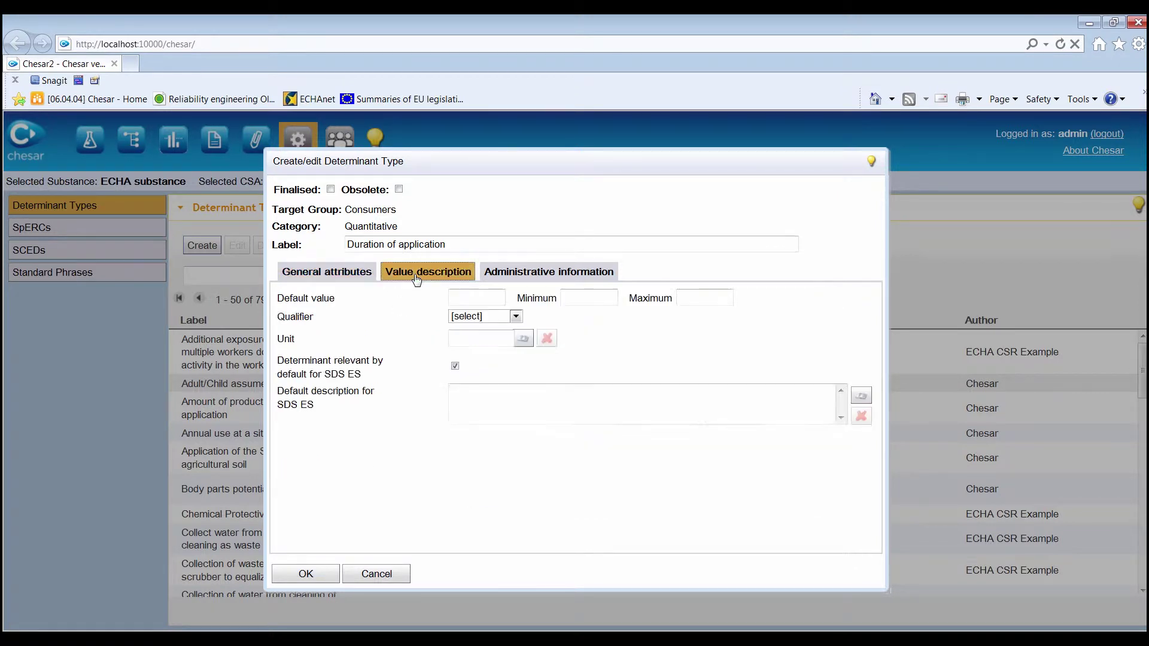
{"action": "left_click", "coordinate": [458, 299]}
{"action": "type", "text": "500"}
{"action": "left_click", "coordinate": [582, 299]}
{"action": "type", "text": "0"}
{"action": "left_click", "coordinate": [686, 298]}
{"action": "type", "text": "1440"}
Set the value's qualifier to "=" and its unit to minutes, keeping the determinant relevant by default for SDS ES.
{"action": "left_click", "coordinate": [516, 317]}
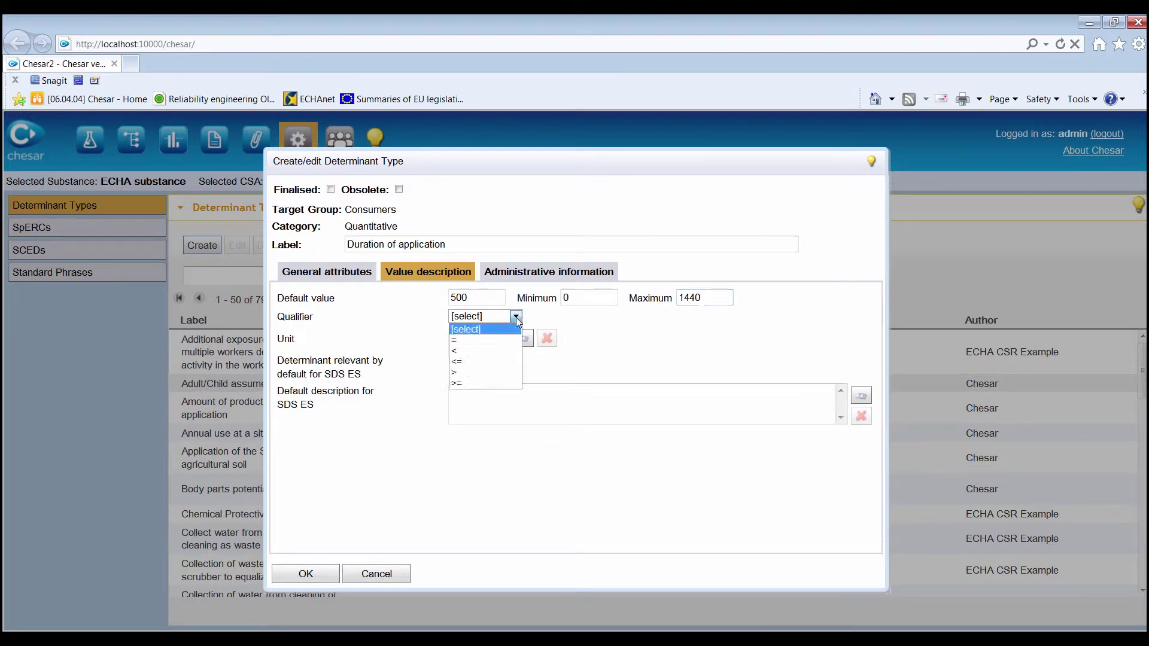
{"action": "left_click", "coordinate": [503, 340]}
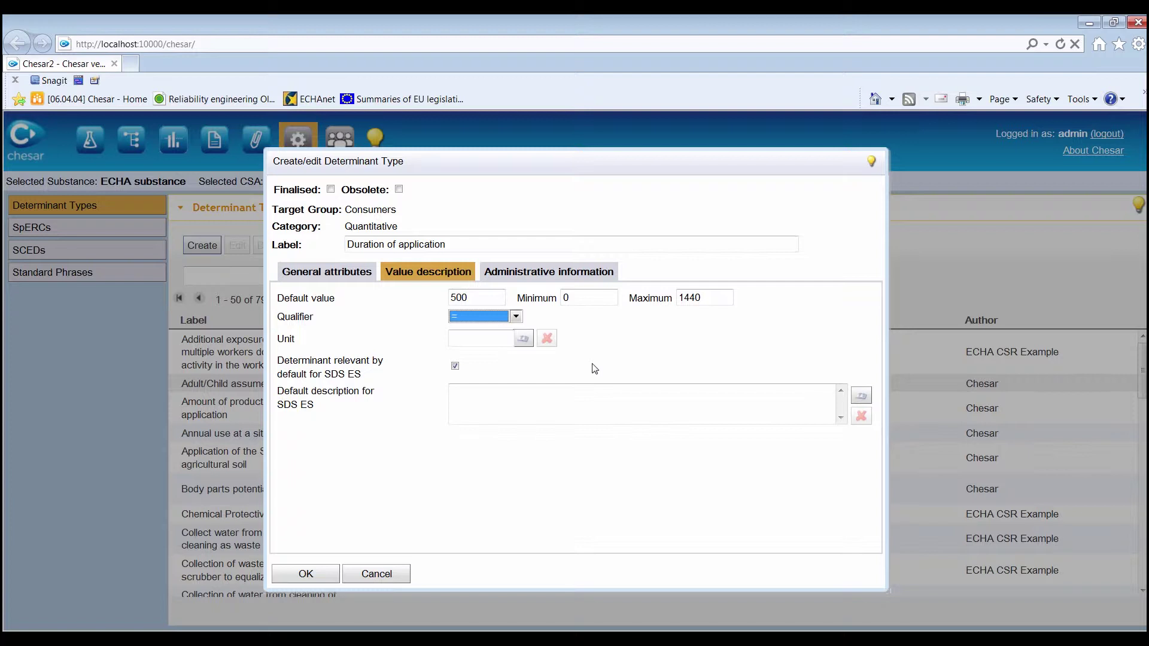
{"action": "left_click", "coordinate": [475, 341]}
{"action": "type", "text": "mi"}
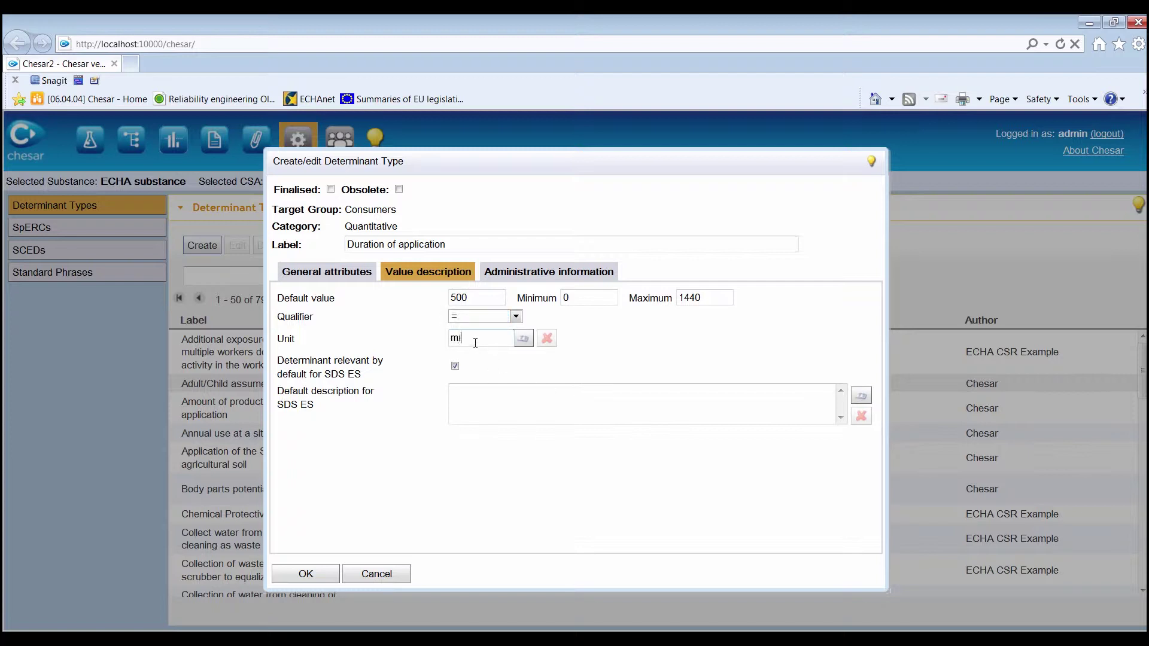
{"action": "type", "text": "nutes"}
{"action": "left_click", "coordinate": [455, 367]}
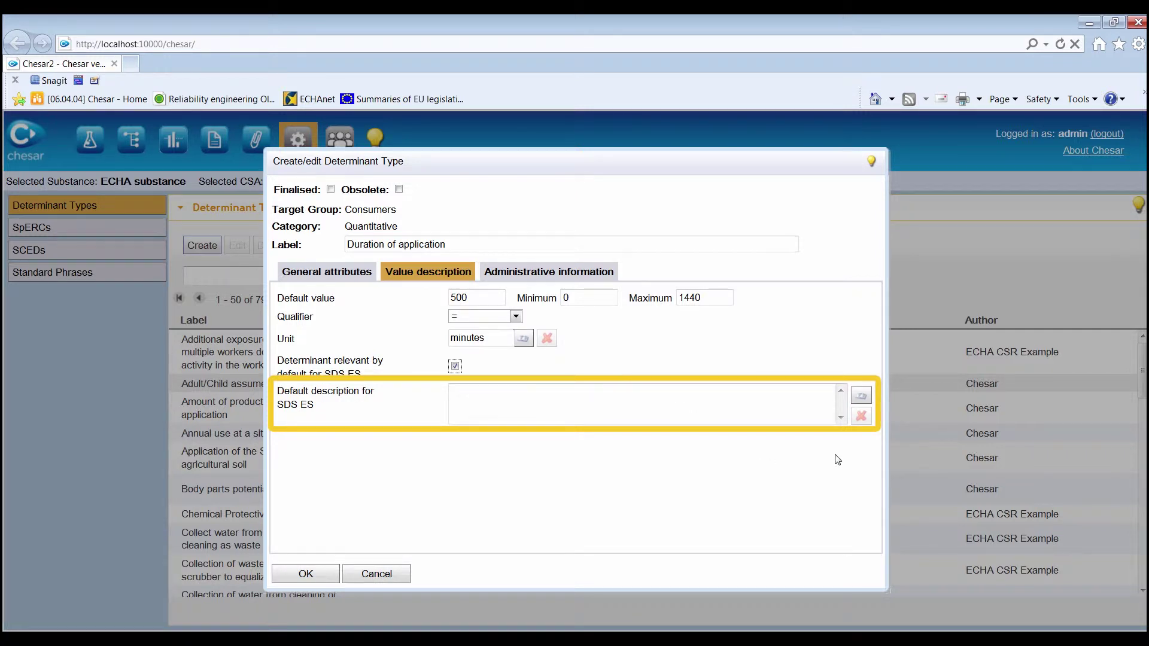
Browse the standard phrases available for the default SDS ES description, and close the selection without adding any.
{"action": "left_click", "coordinate": [860, 398]}
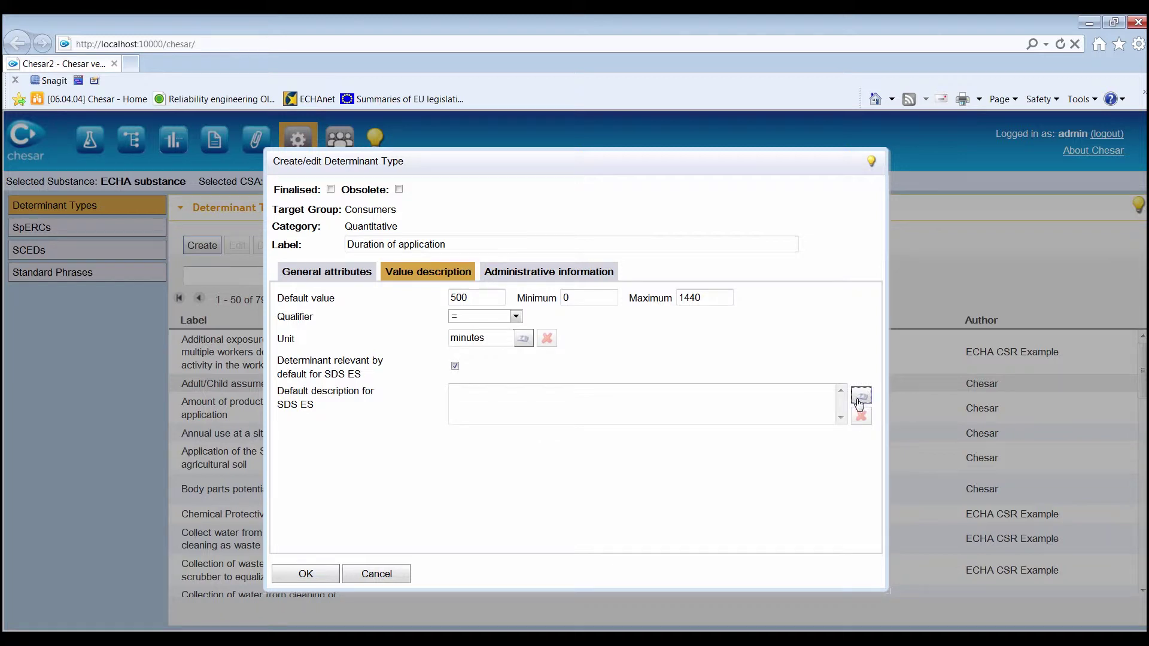
{"action": "left_click", "coordinate": [411, 167]}
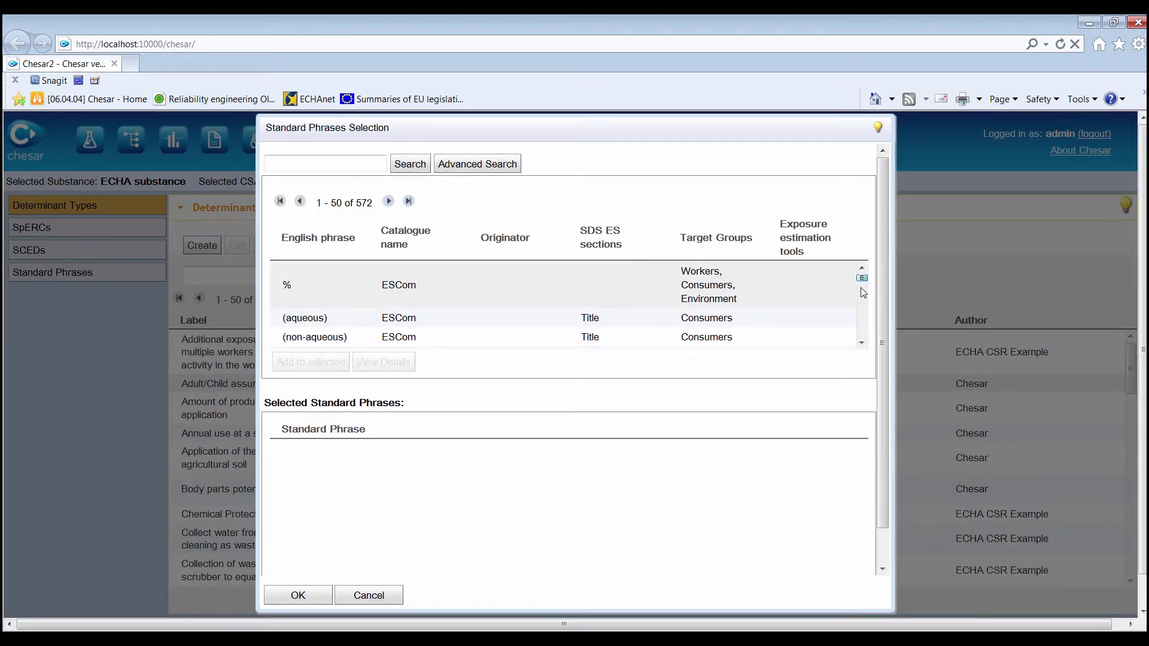
{"action": "scroll", "coordinate": [863, 297], "scroll_direction": "down", "scroll_amount": 5}
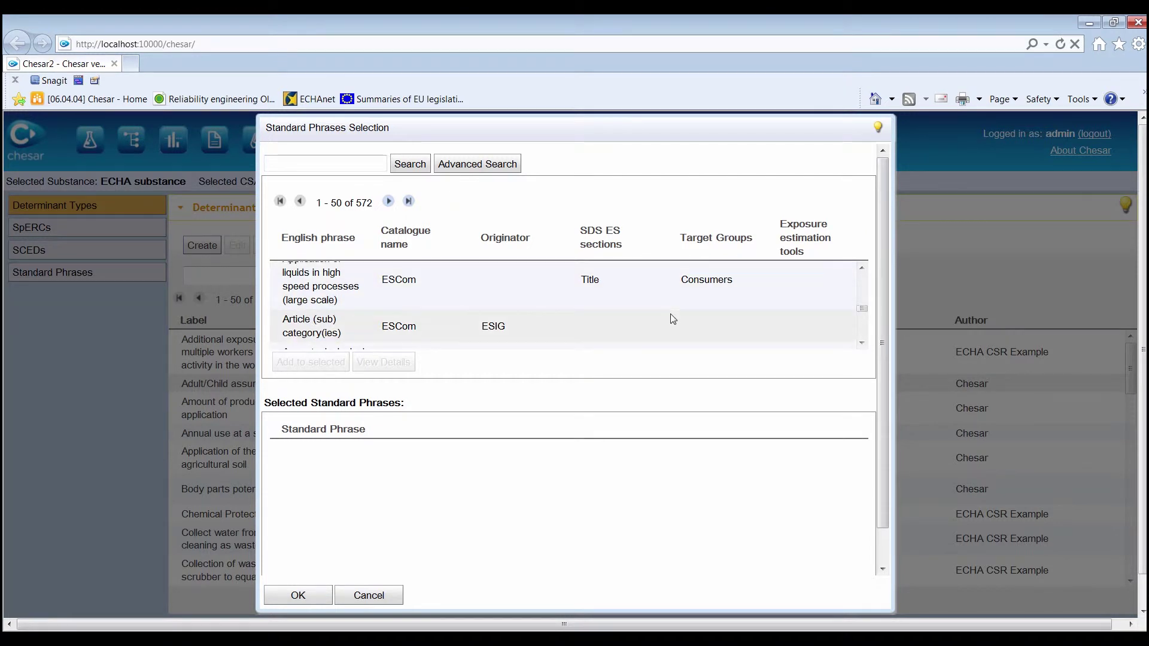
{"action": "left_click", "coordinate": [371, 596]}
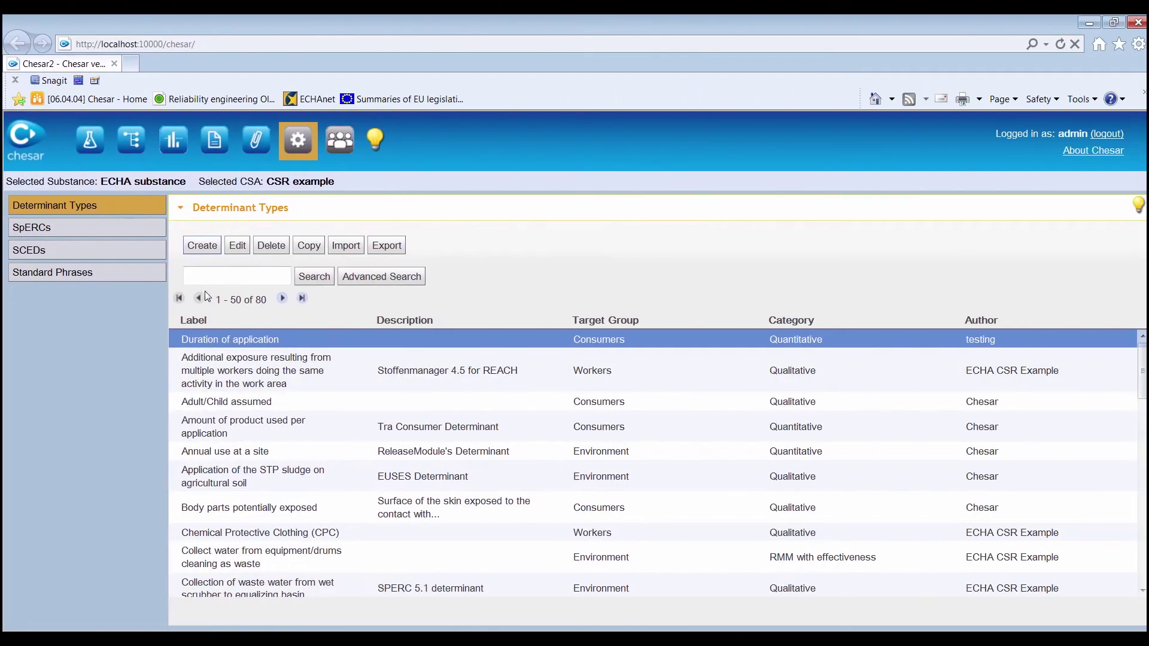
Create a Qualitative determinant type for Workers labelled "Eye protection" with the description "Qualitative assessment".
{"action": "left_click", "coordinate": [202, 245]}
{"action": "left_click", "coordinate": [713, 372]}
{"action": "left_click", "coordinate": [696, 397]}
{"action": "left_click", "coordinate": [453, 410]}
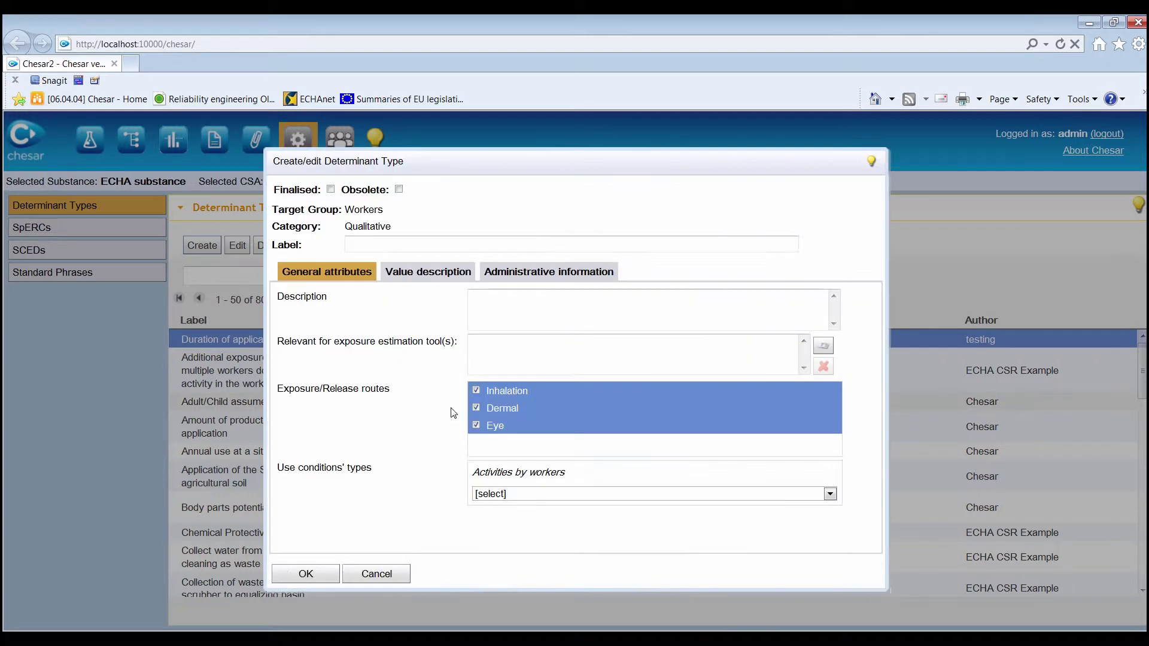
{"action": "left_click", "coordinate": [418, 247]}
{"action": "type", "text": "Eye protection"}
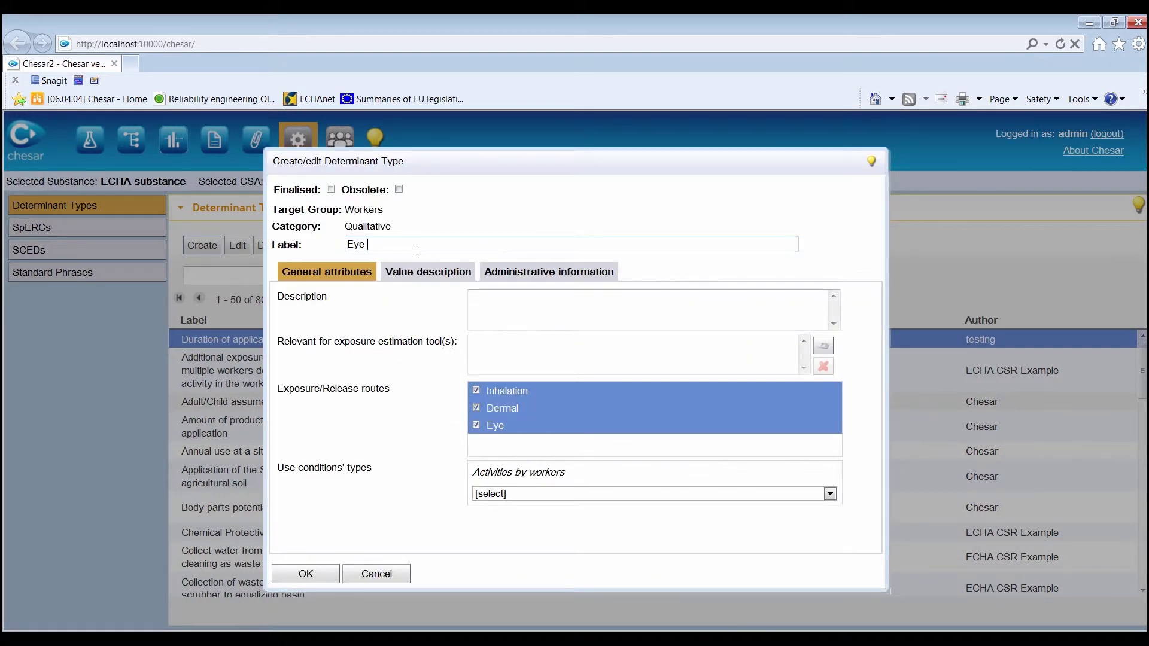
{"action": "left_click", "coordinate": [538, 316]}
{"action": "type", "text": "Qualitative assessment"}
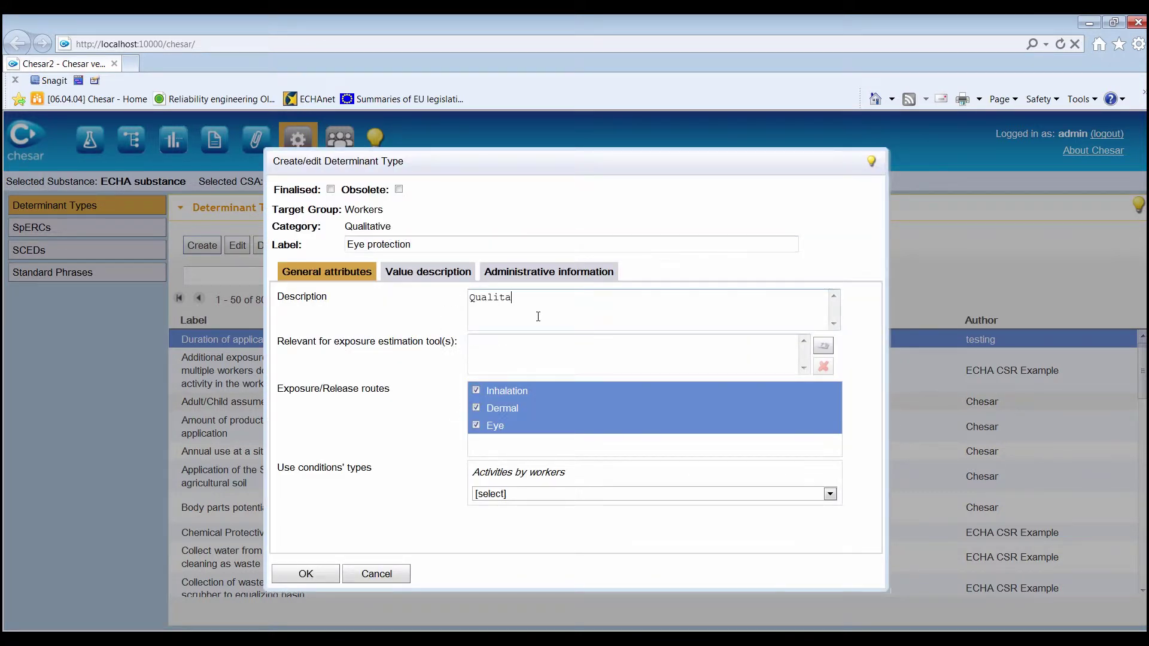
Limit the exposure routes to Eye and set the workers' use condition type to W-4, personal protection, hygiene and health.
{"action": "left_click", "coordinate": [497, 425]}
{"action": "left_click", "coordinate": [831, 494]}
{"action": "left_click", "coordinate": [704, 551]}
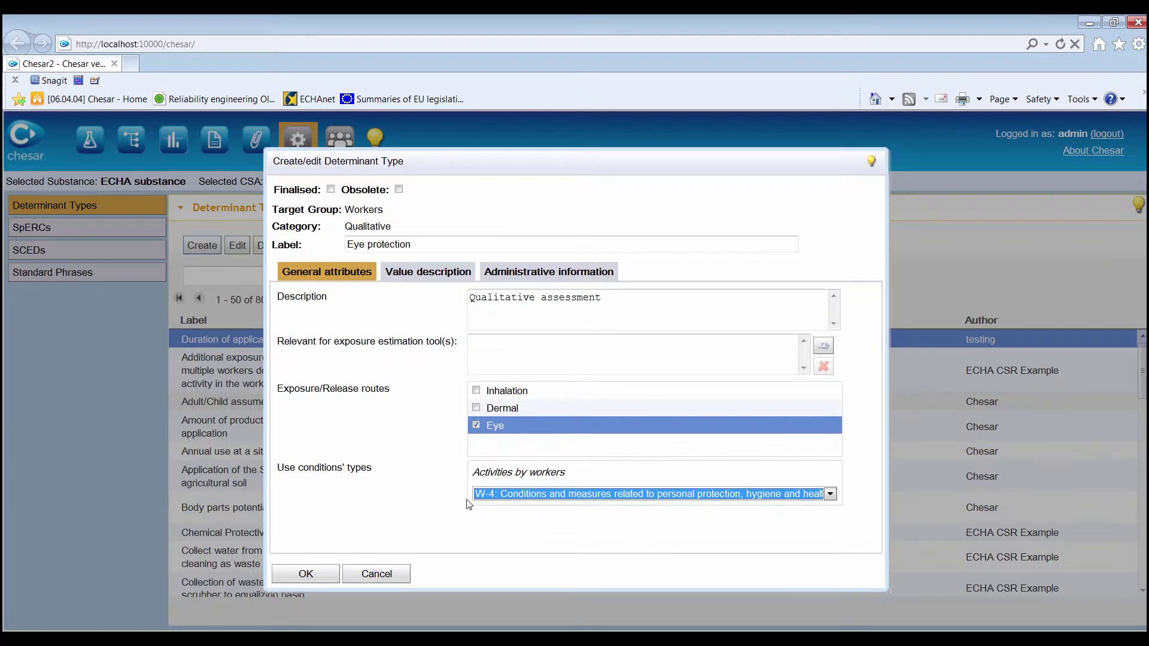
Add a value option "No" to the Eye protection determinant type and mark it as default.
{"action": "left_click", "coordinate": [407, 279]}
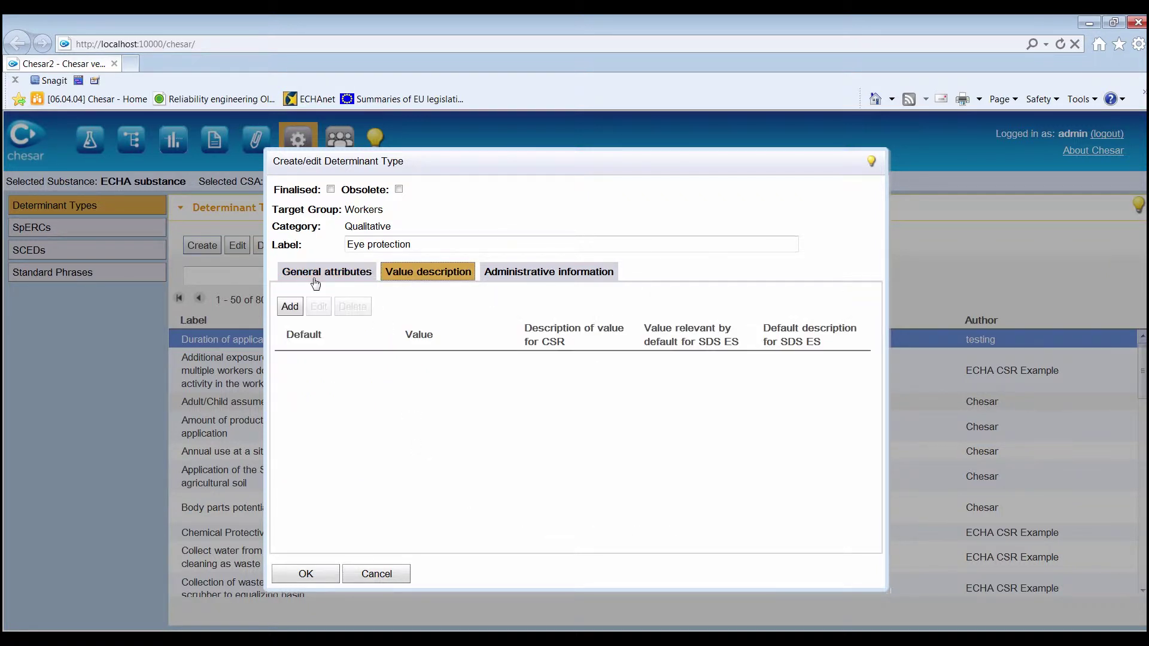
{"action": "left_click", "coordinate": [292, 302]}
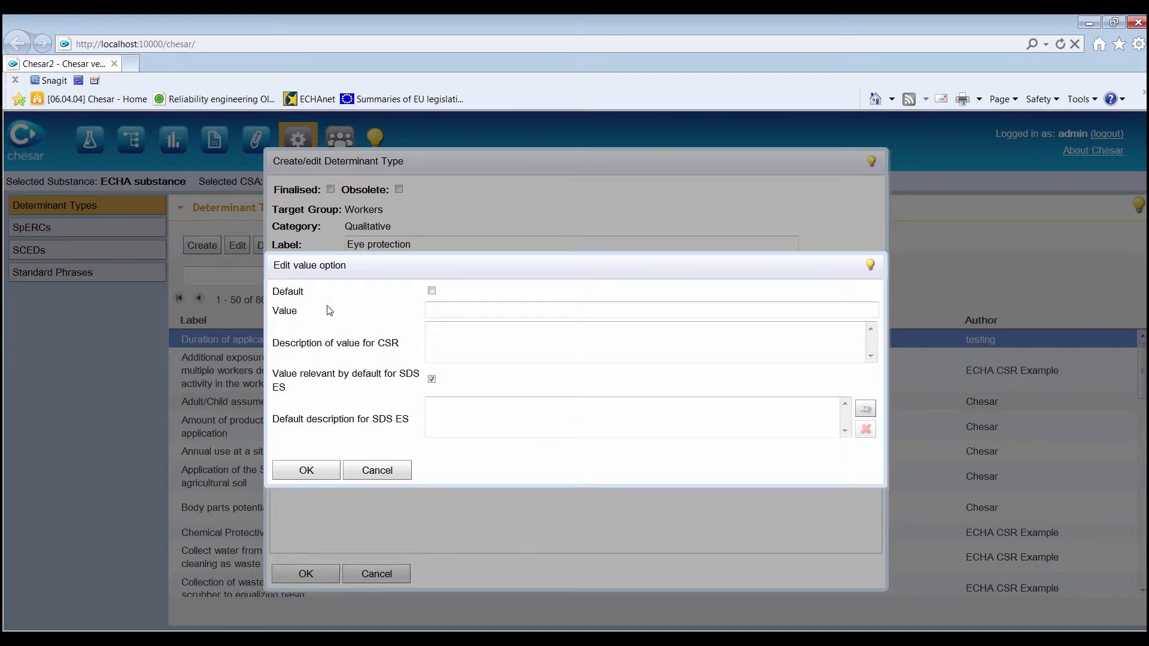
{"action": "left_click", "coordinate": [440, 312]}
{"action": "type", "text": "No"}
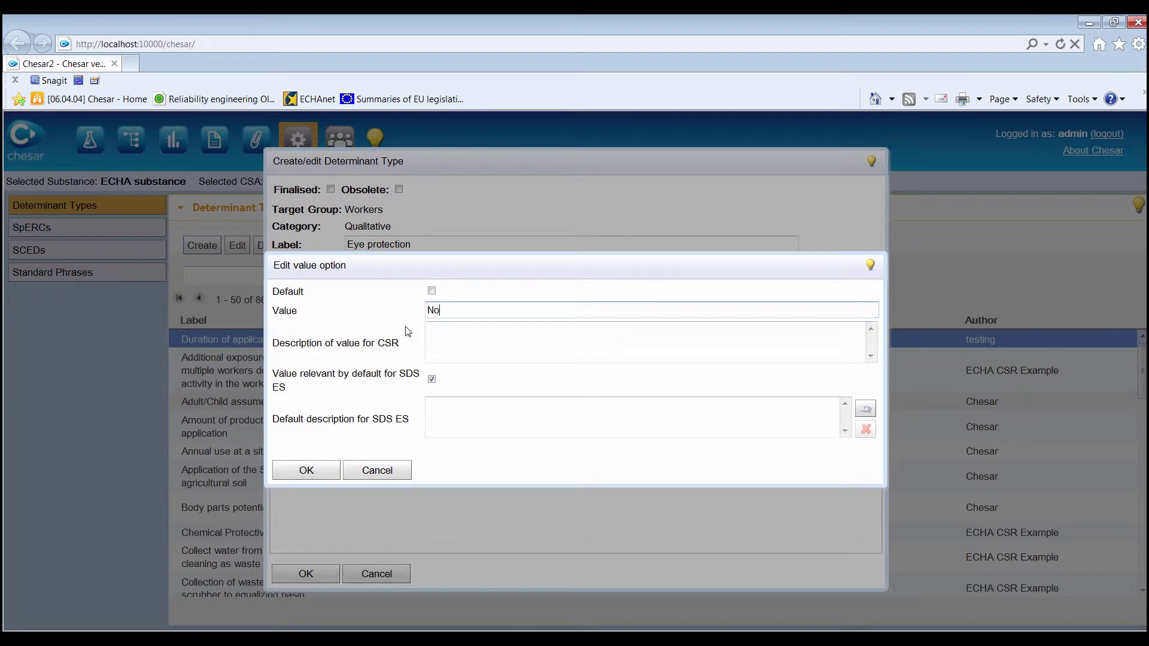
{"action": "left_click", "coordinate": [431, 290]}
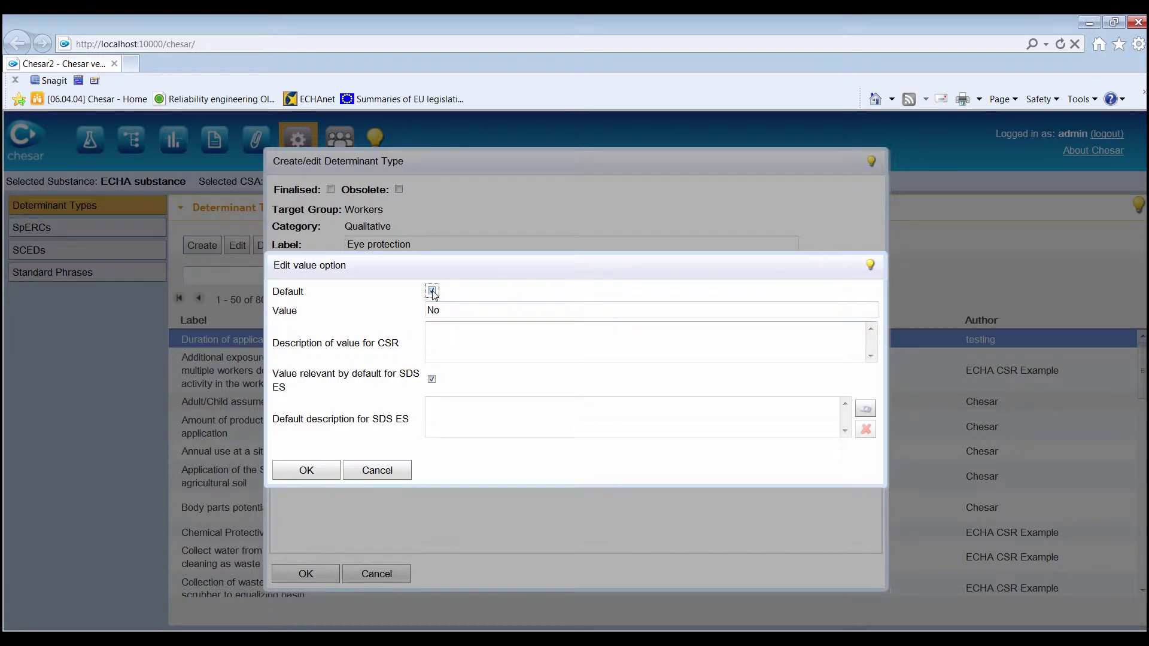
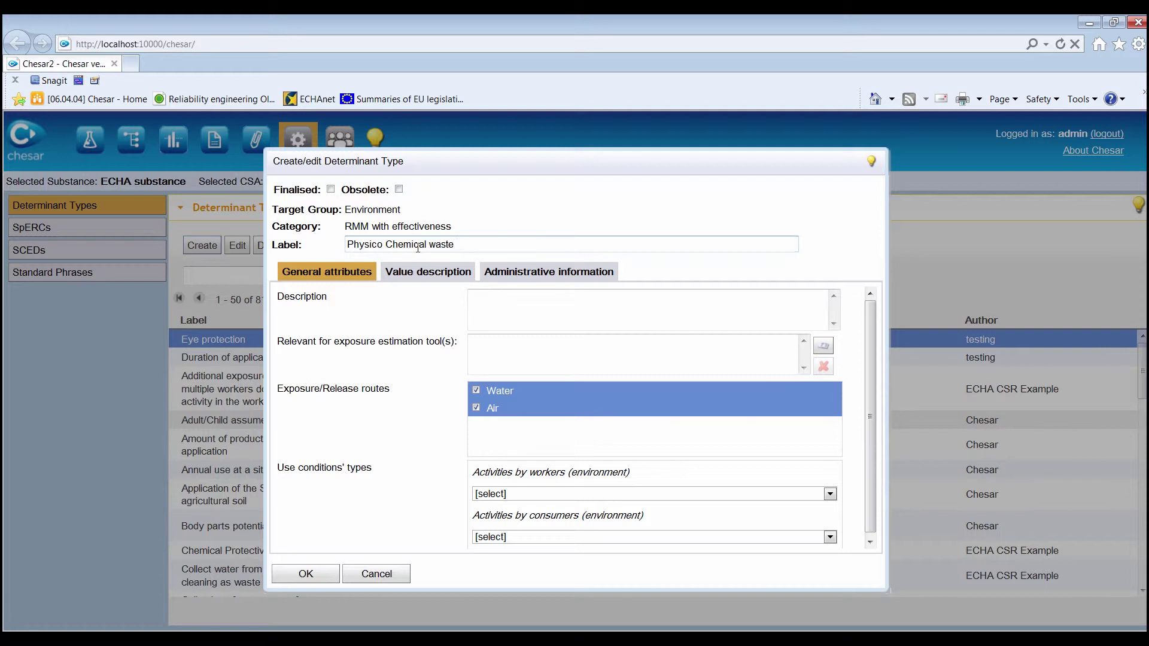
Complete the label as "Physico Chemical waste water treatment" and enter the description "Overspray treatment".
{"action": "type", "text": "tment"}
{"action": "left_click", "coordinate": [485, 297]}
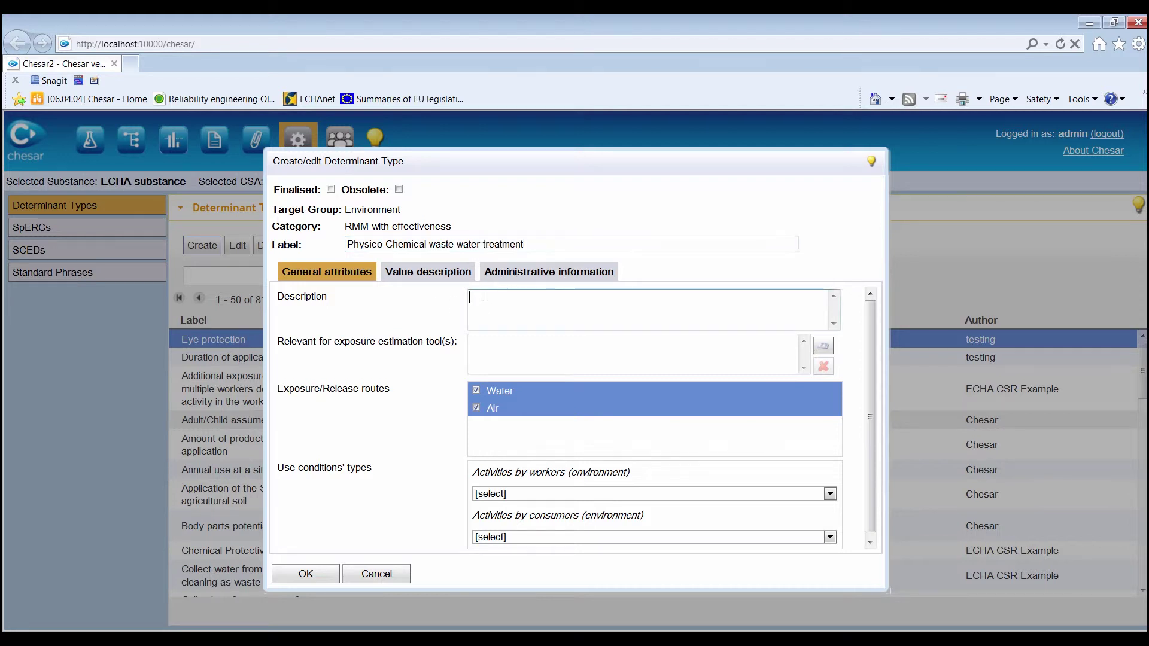
{"action": "type", "text": "overspray treatment"}
Exclude Air from the release routes and set the workers' use condition type to E-W-3: Technical and organisational conditions and measures.
{"action": "left_click", "coordinate": [476, 408]}
{"action": "left_click", "coordinate": [830, 494]}
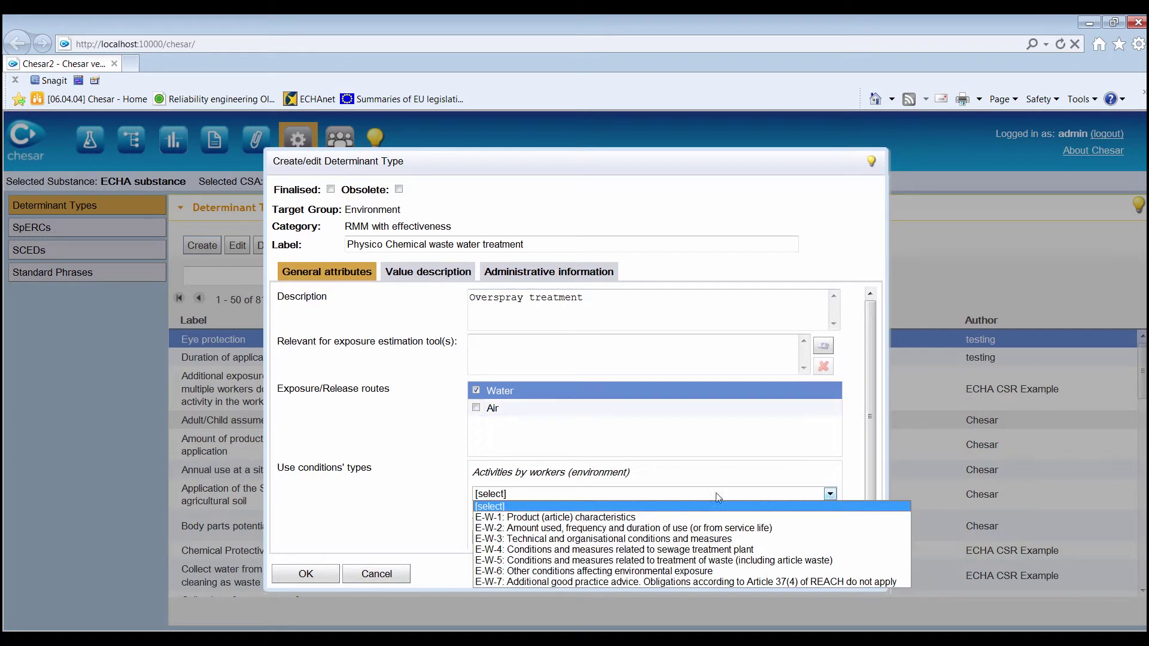
{"action": "left_click", "coordinate": [645, 540]}
Start a new value option for the waste water treatment determinant type with the value "No".
{"action": "left_click", "coordinate": [417, 278]}
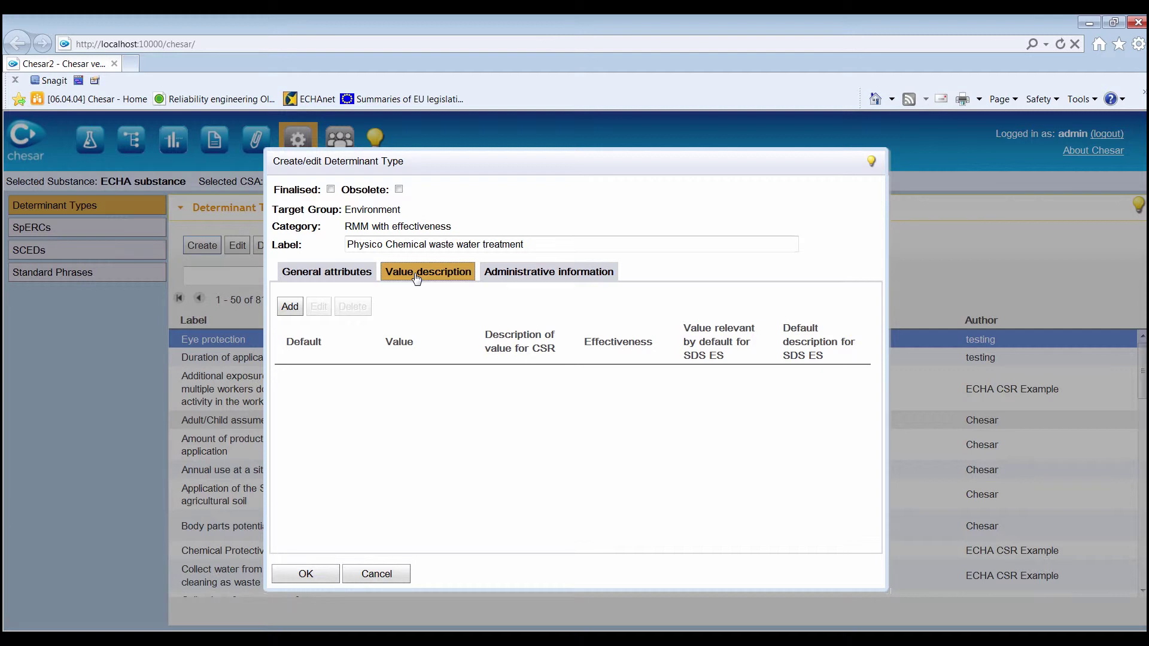
{"action": "left_click", "coordinate": [290, 306]}
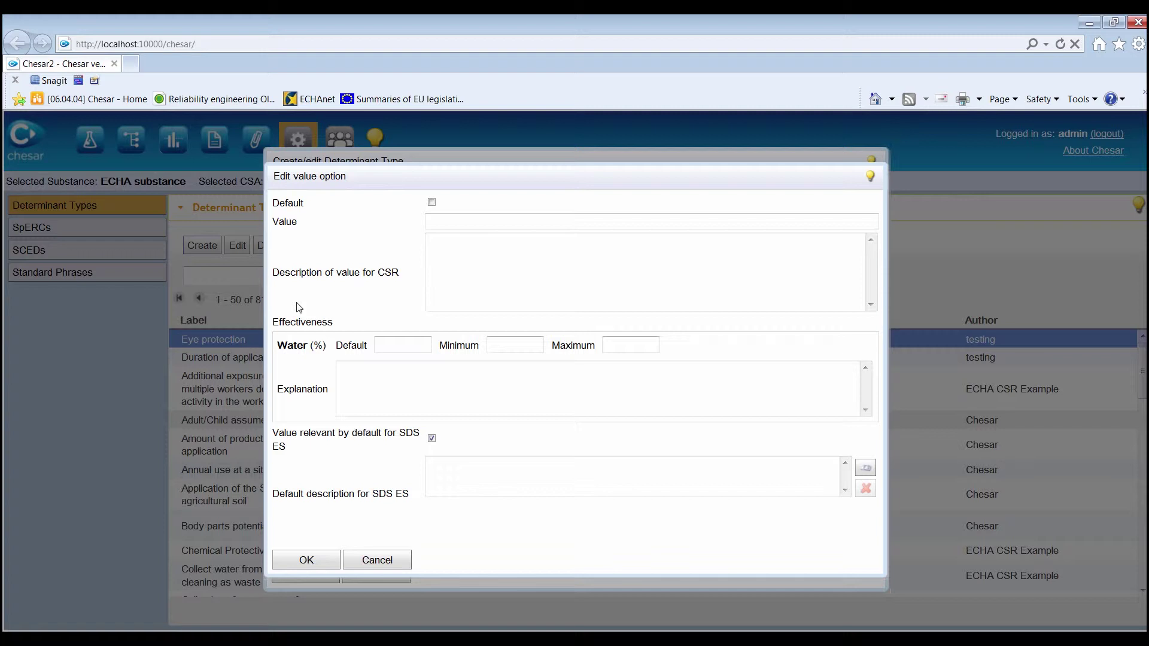
{"action": "left_click", "coordinate": [439, 224]}
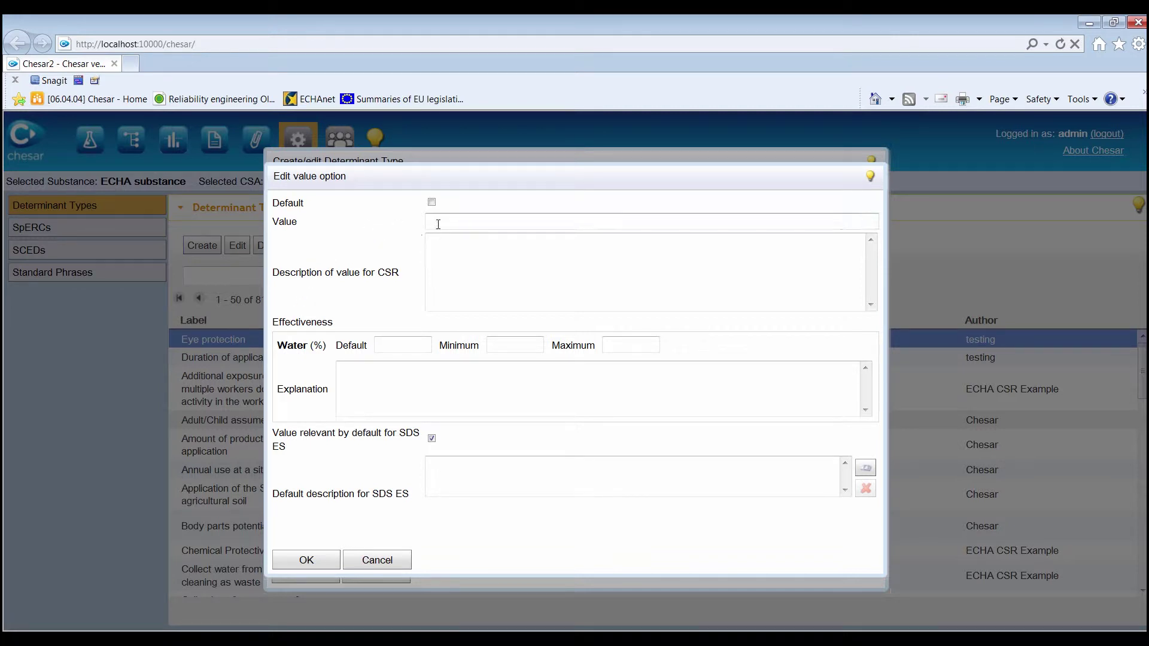
{"action": "type", "text": "No"}
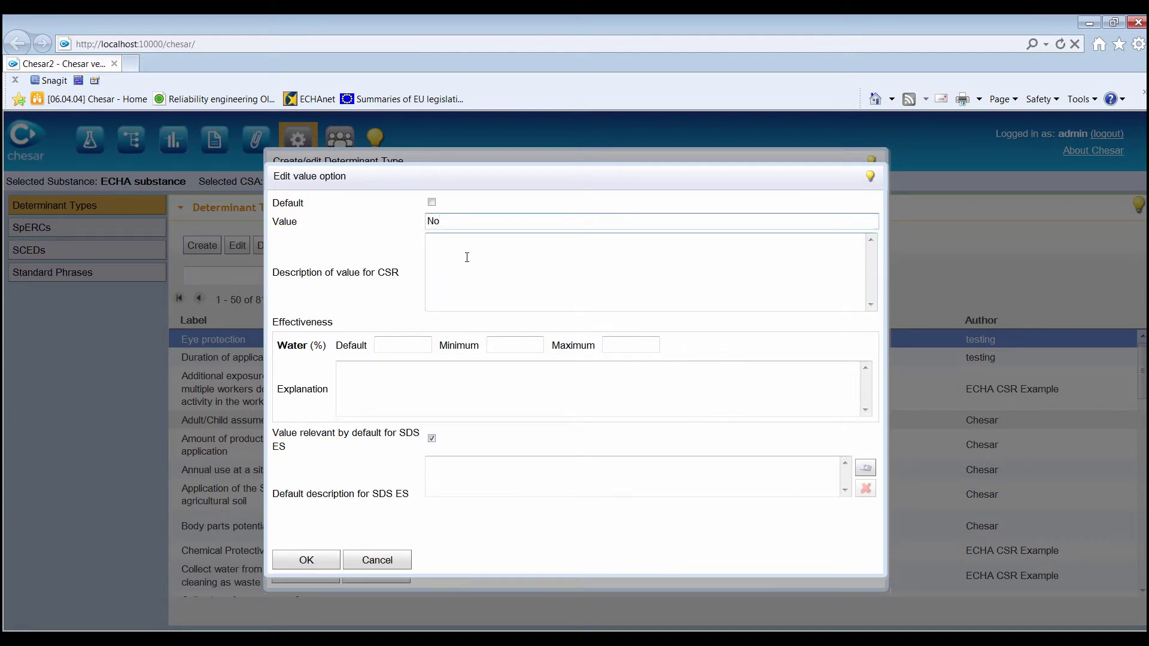
Set the value option's default, minimum and maximum effectiveness for water to 0%.
{"action": "left_click", "coordinate": [386, 346]}
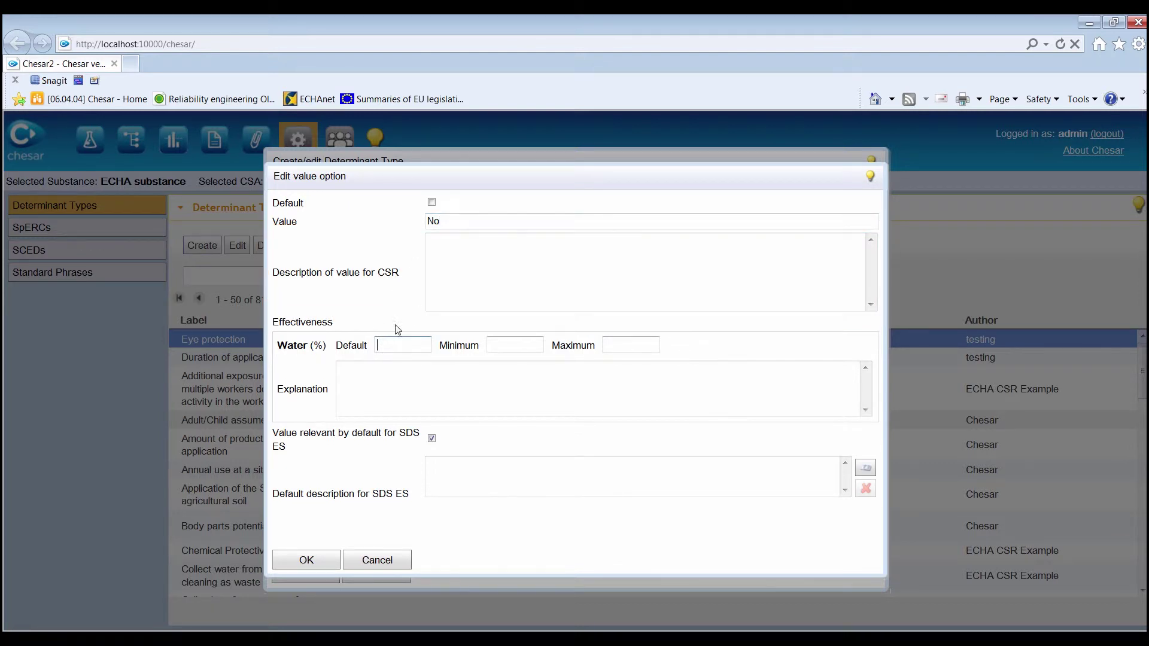
{"action": "type", "text": "0"}
{"action": "left_click", "coordinate": [506, 343]}
{"action": "type", "text": "0"}
{"action": "left_click", "coordinate": [623, 345]}
{"action": "type", "text": "0"}
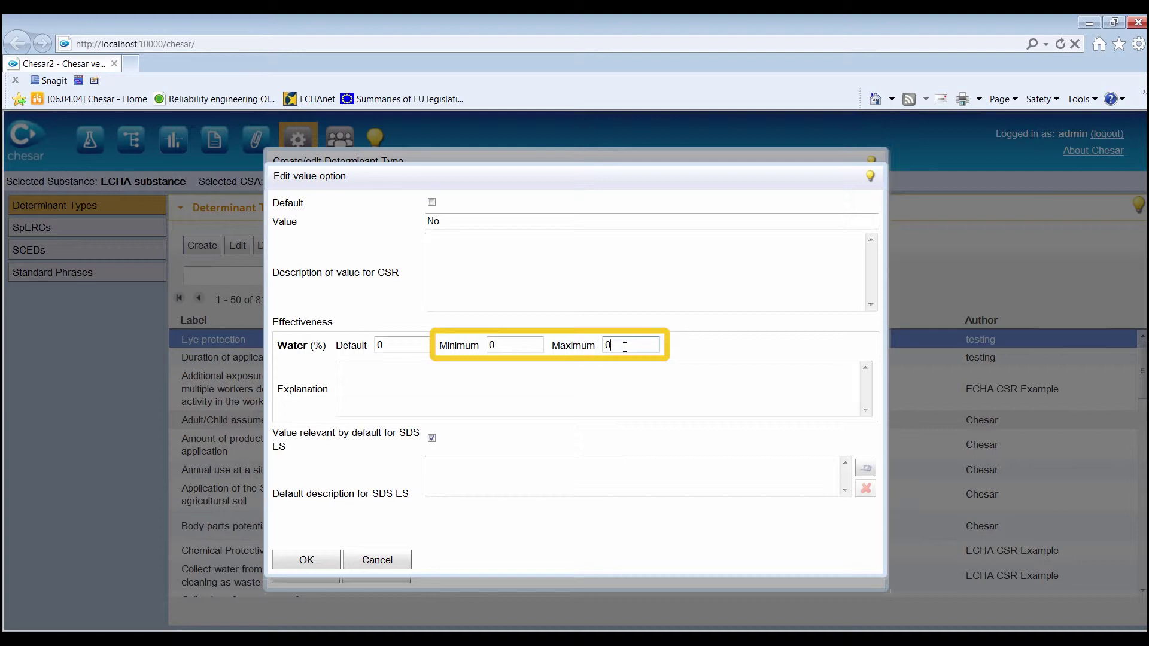
{"action": "left_click", "coordinate": [624, 347]}
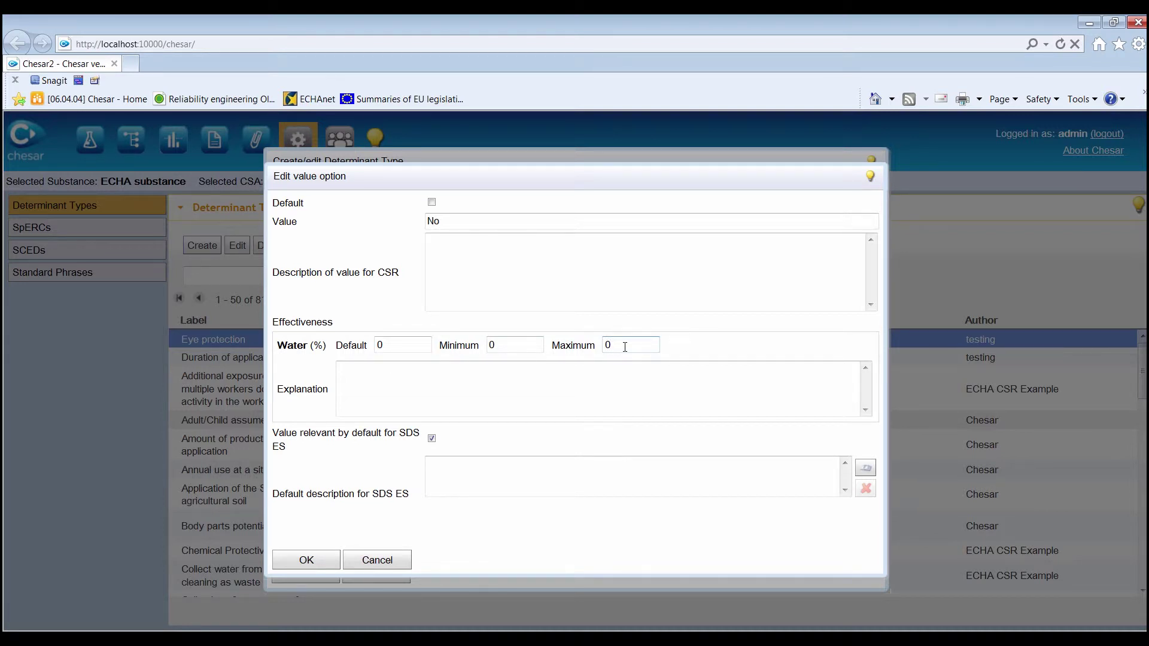
Mark the value option "No" as default and save it.
{"action": "left_click", "coordinate": [527, 301]}
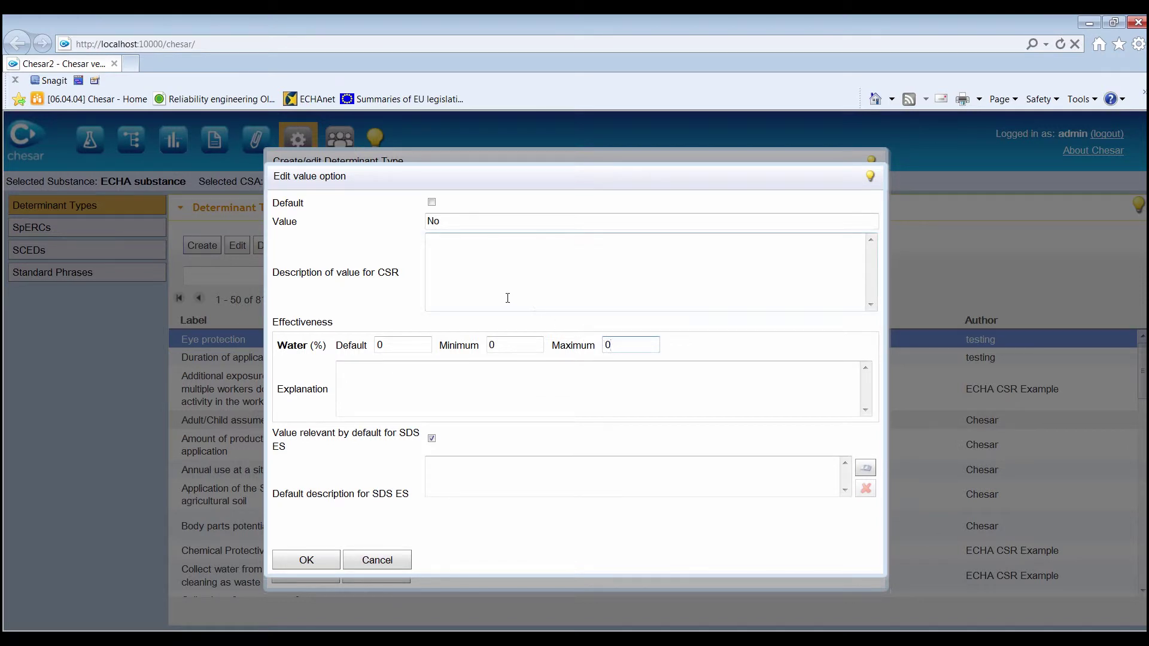
{"action": "left_click", "coordinate": [433, 219]}
{"action": "type", "text": "No"}
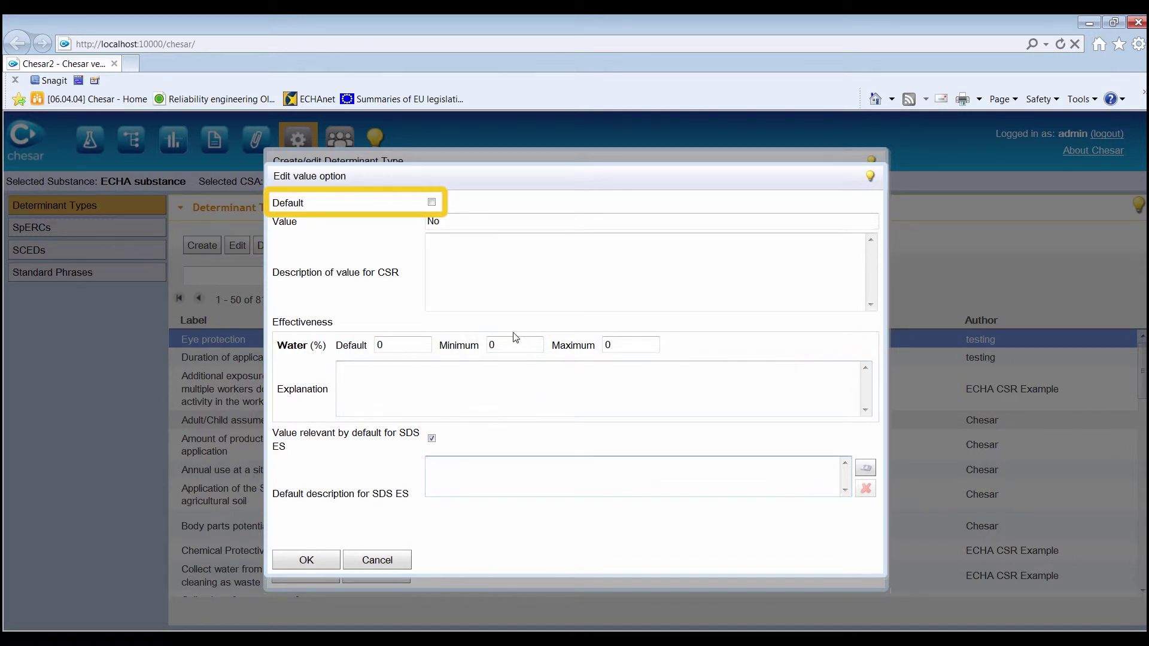
{"action": "left_click", "coordinate": [432, 203]}
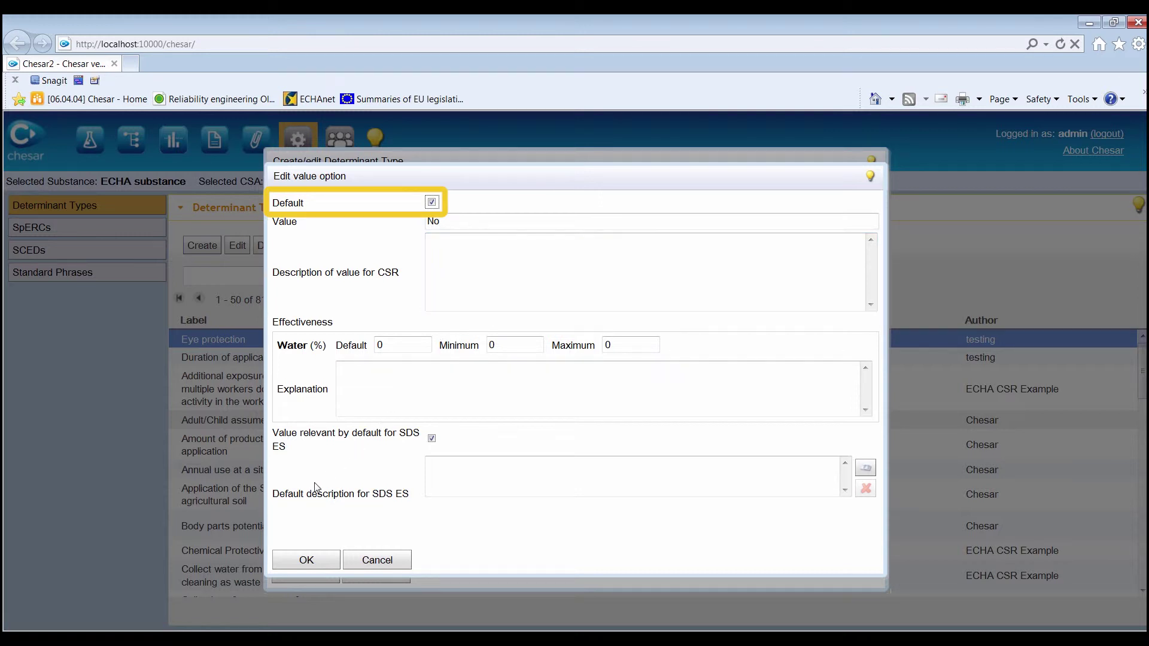
{"action": "left_click", "coordinate": [311, 562]}
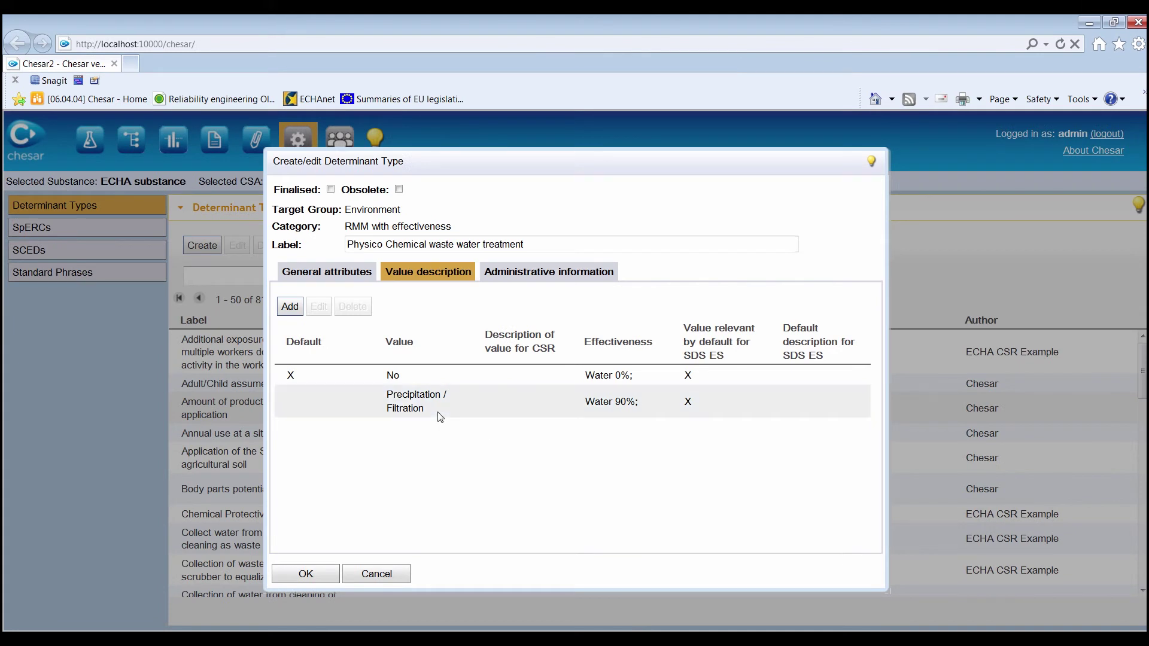
Check the "Precipitation / Filtration" value option, then finalise and save the Physico Chemical waste water treatment determinant type.
{"action": "left_click", "coordinate": [343, 401]}
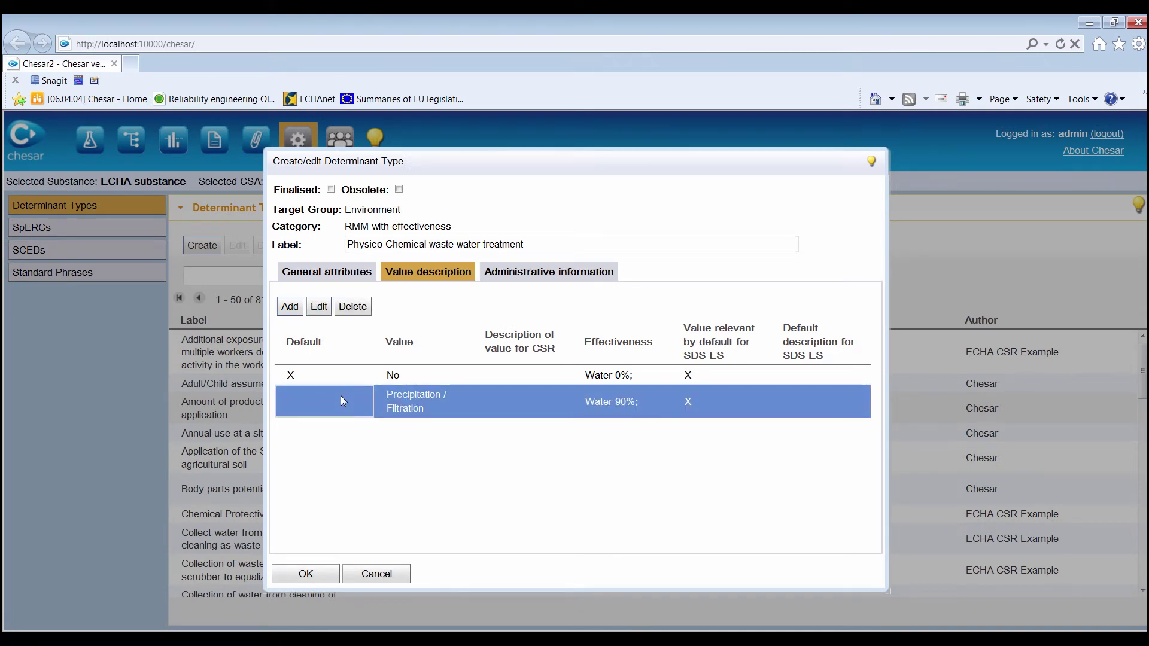
{"action": "left_click", "coordinate": [326, 307]}
{"action": "left_click", "coordinate": [305, 575]}
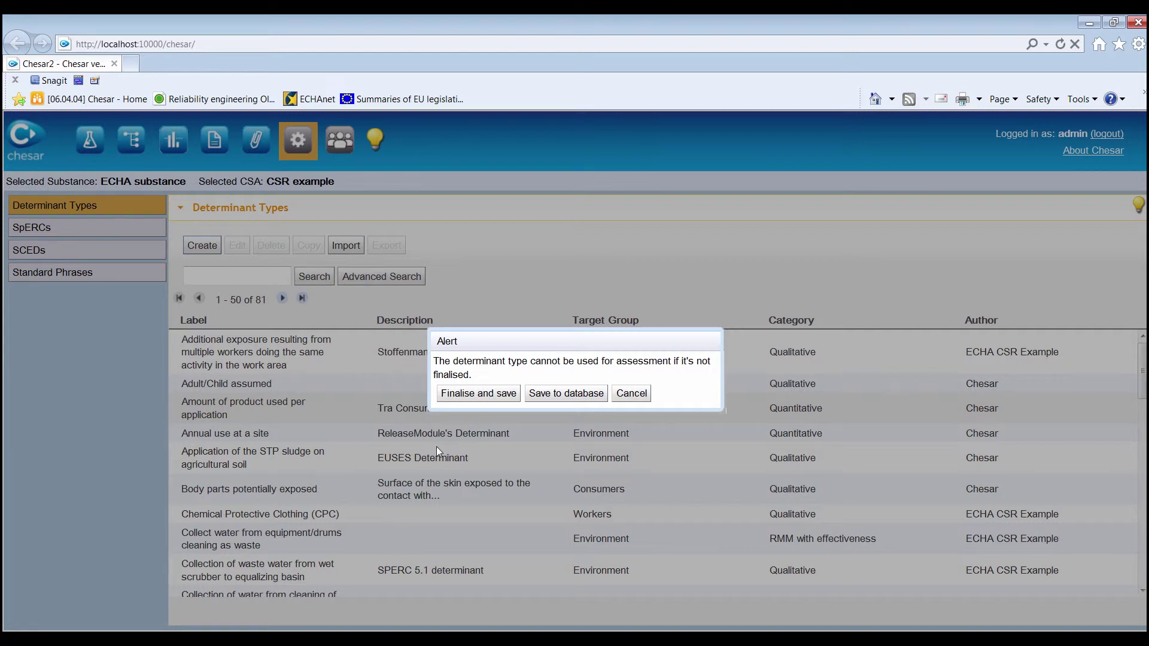
{"action": "left_click", "coordinate": [467, 394]}
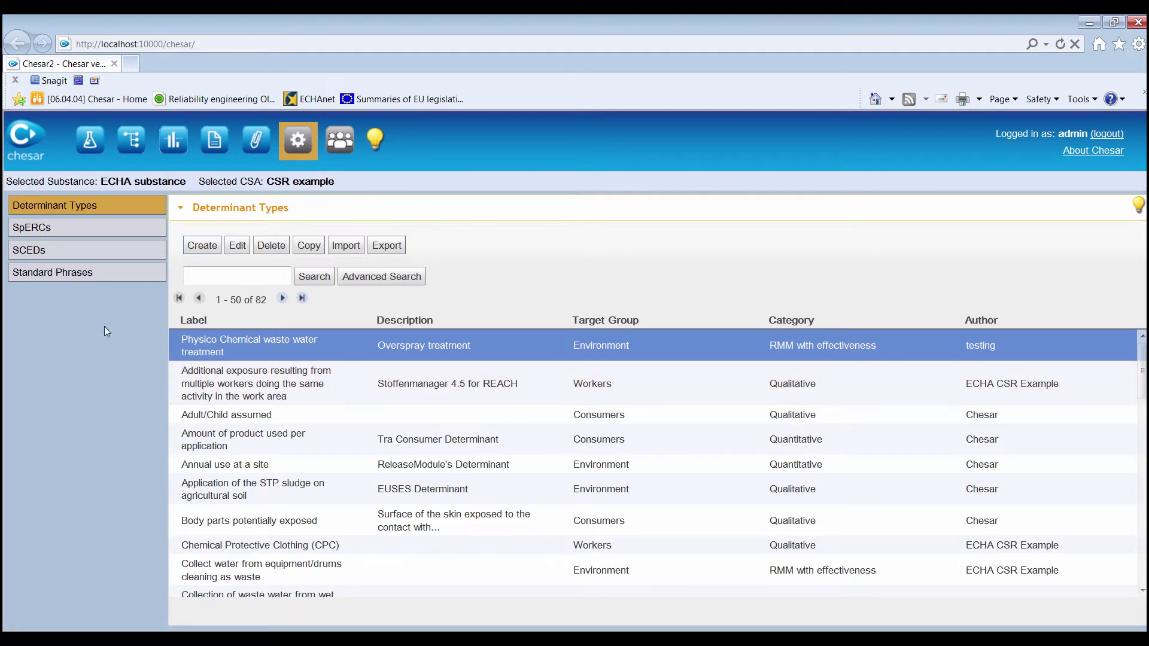
Look through the SpERCs and SCEDs sections of the library and view the blank SCED creation form without saving it.
{"action": "left_click", "coordinate": [49, 231]}
{"action": "left_click", "coordinate": [43, 255]}
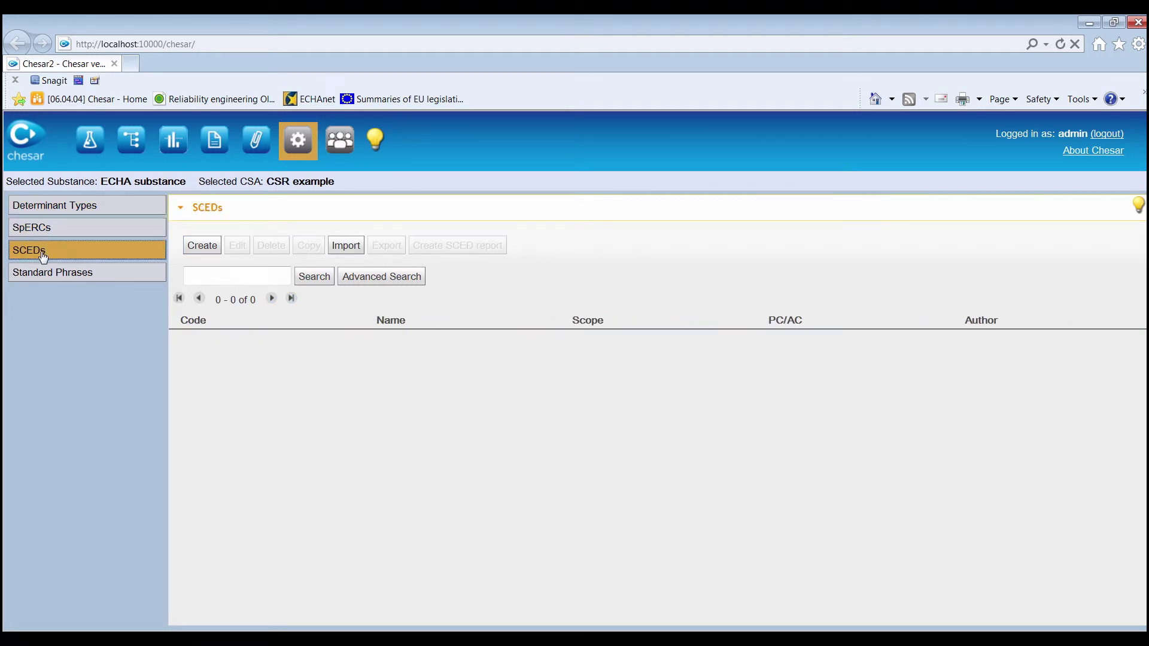
{"action": "left_click", "coordinate": [44, 233]}
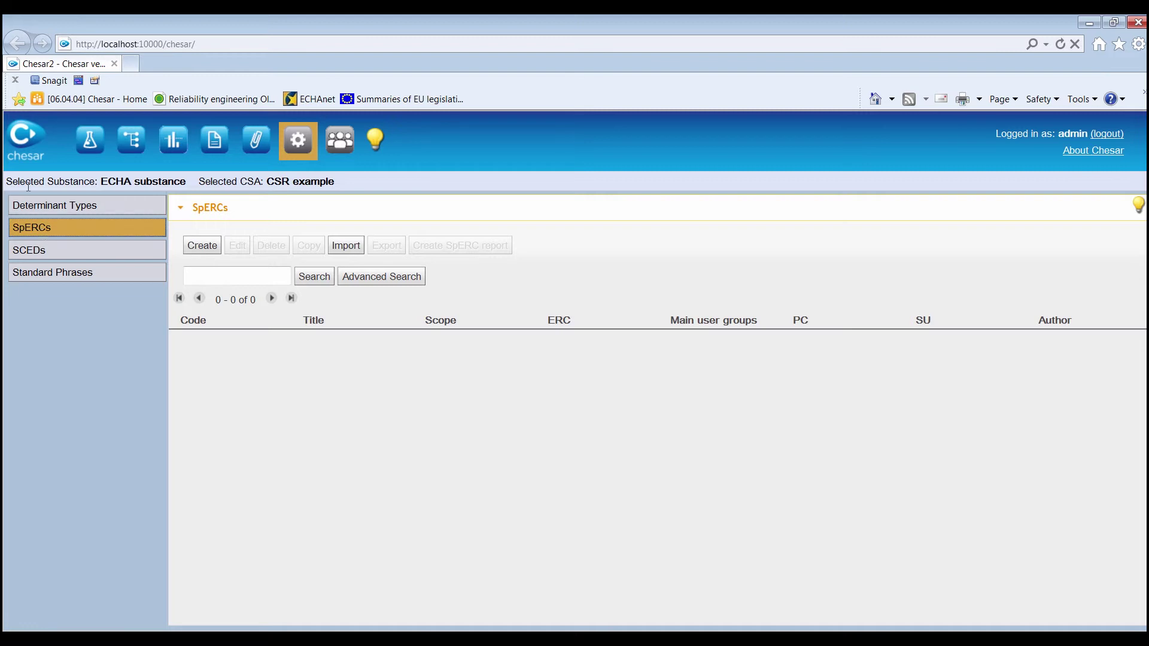
{"action": "left_click", "coordinate": [56, 250]}
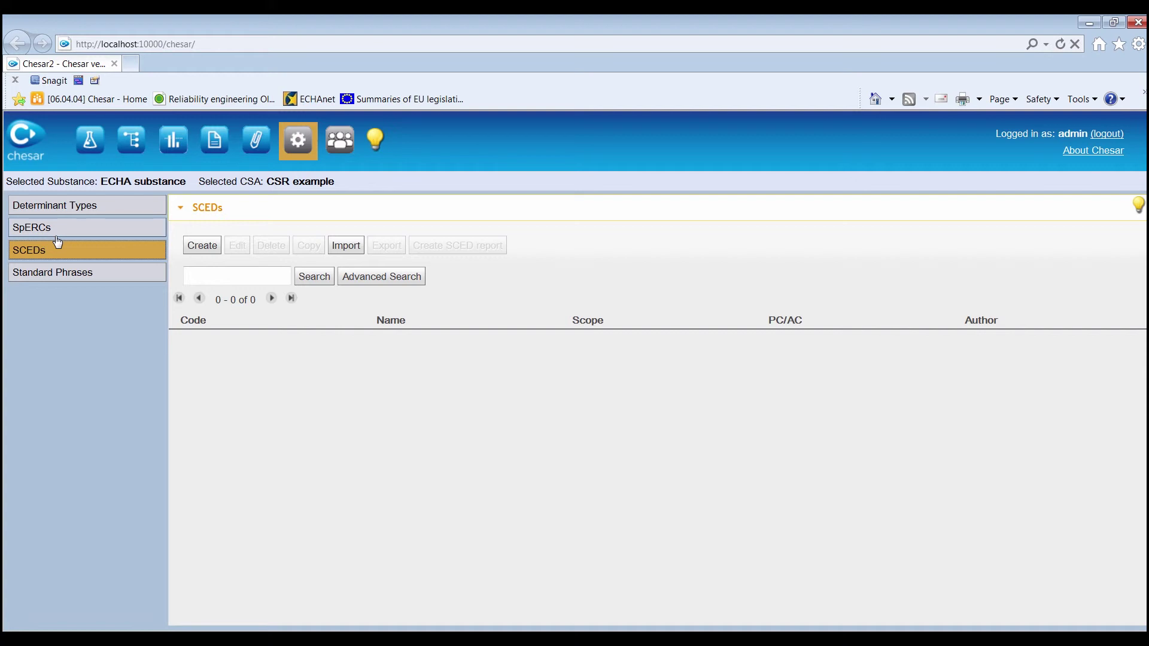
{"action": "left_click", "coordinate": [206, 248]}
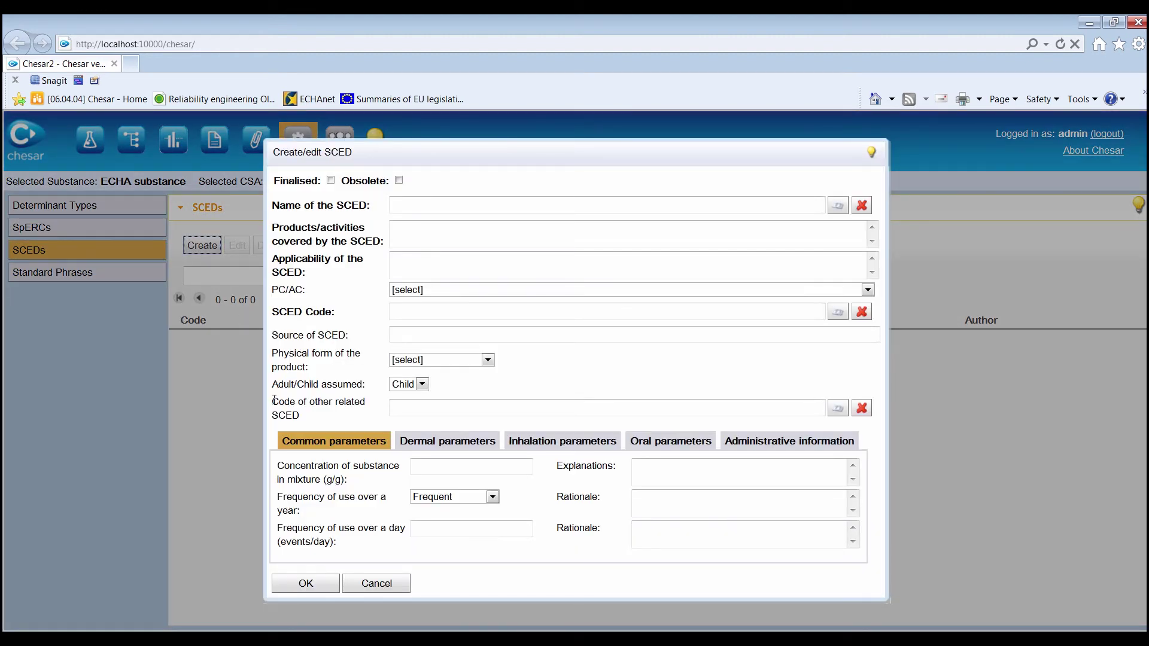
{"action": "left_click", "coordinate": [374, 585]}
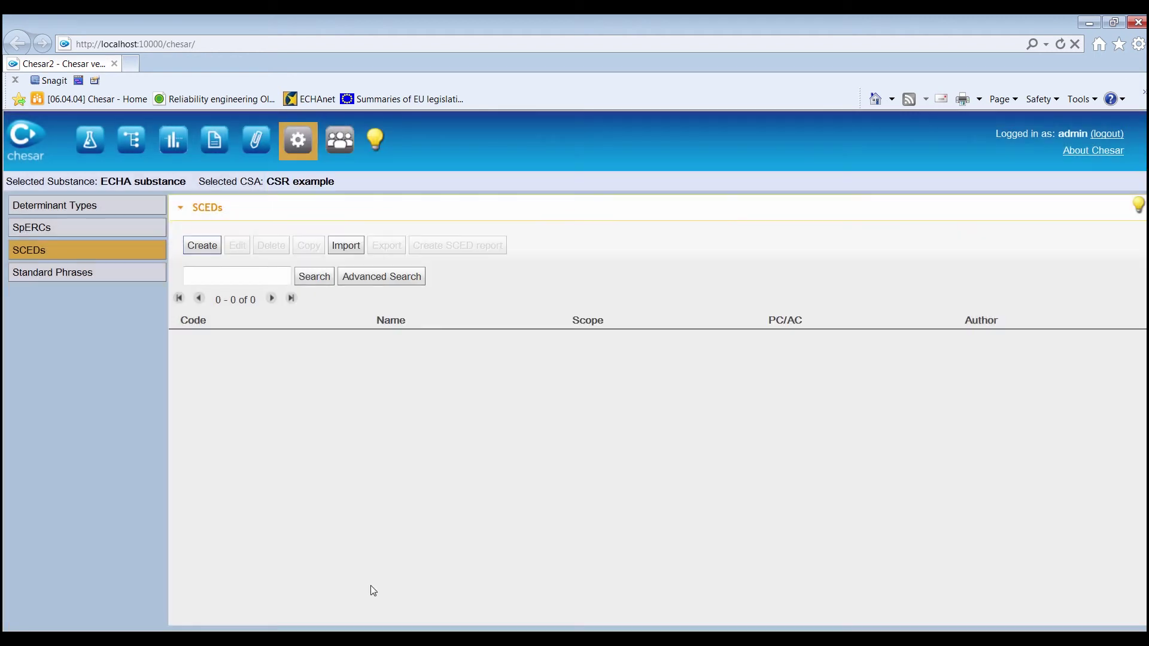
Search the library for all SpERCs to review the details of xxxx 5.1, and open the help on SpERCs.
{"action": "left_click", "coordinate": [71, 233]}
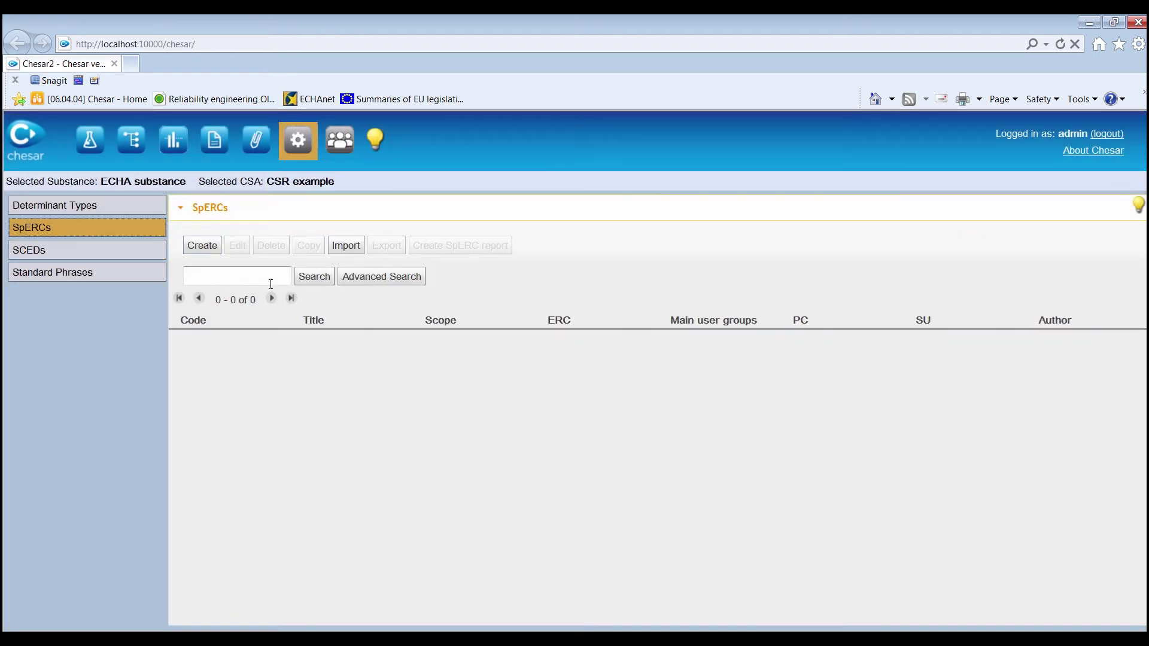
{"action": "left_click", "coordinate": [315, 277]}
{"action": "left_click", "coordinate": [253, 355]}
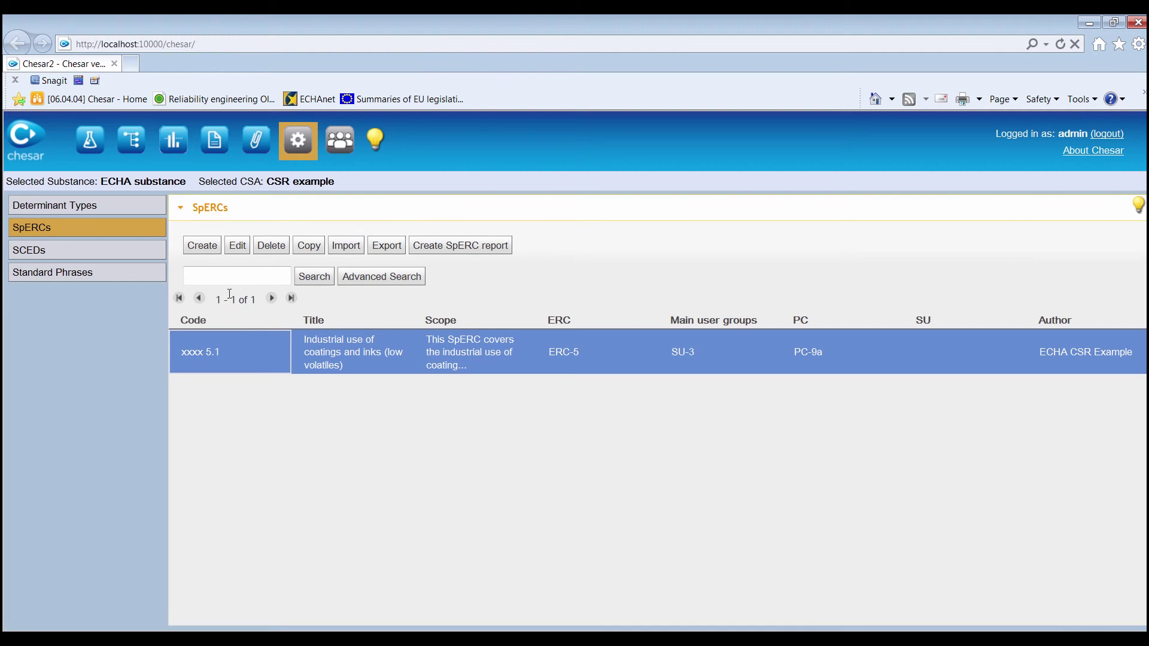
{"action": "left_click", "coordinate": [235, 246]}
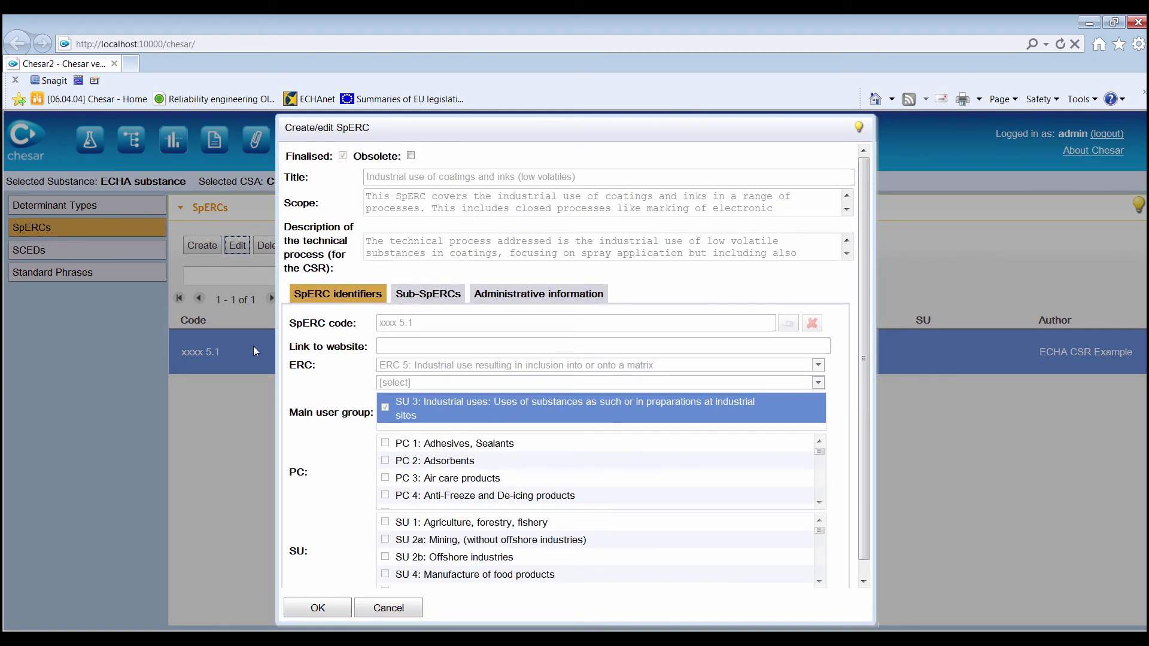
{"action": "left_click", "coordinate": [383, 608]}
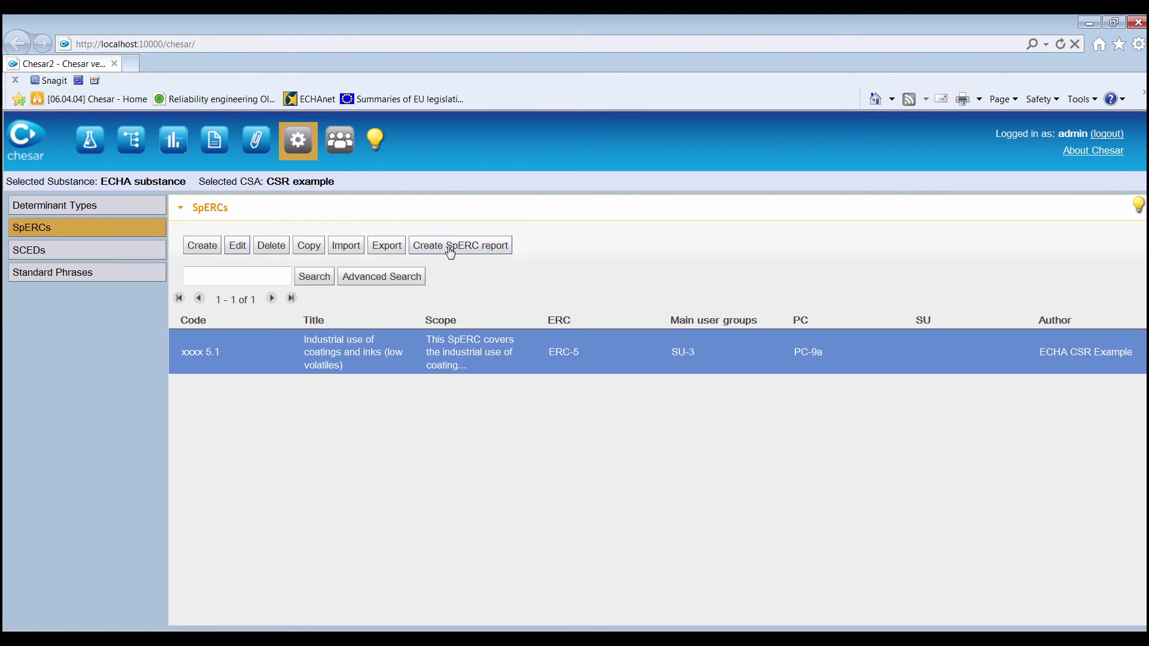
{"action": "left_click", "coordinate": [1139, 205]}
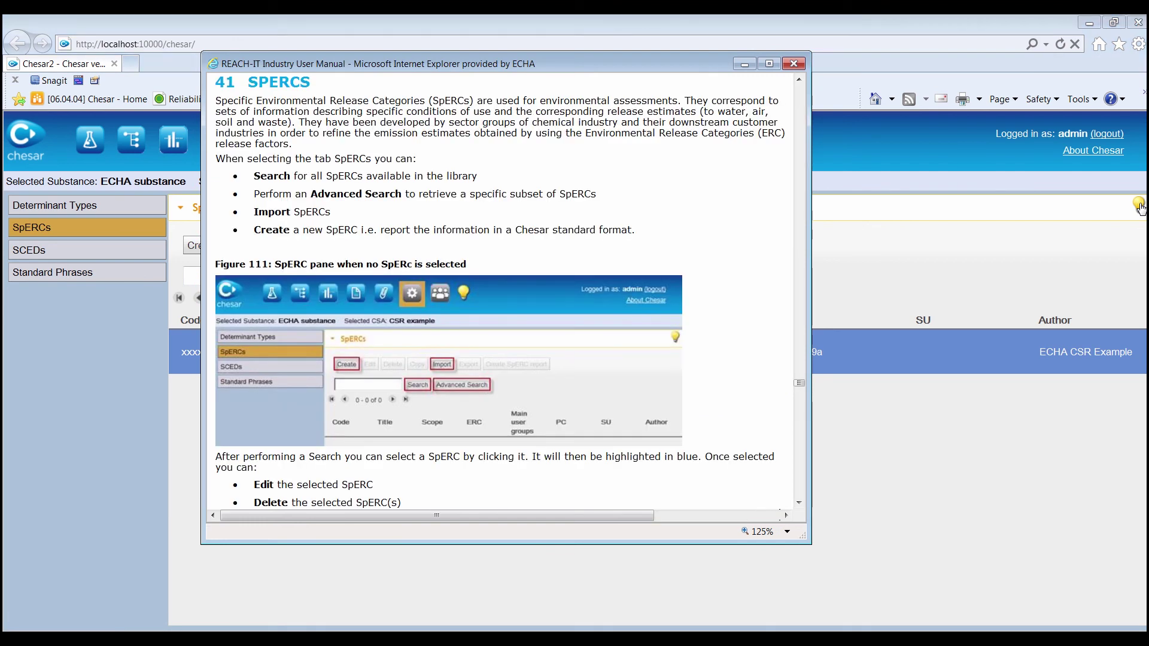